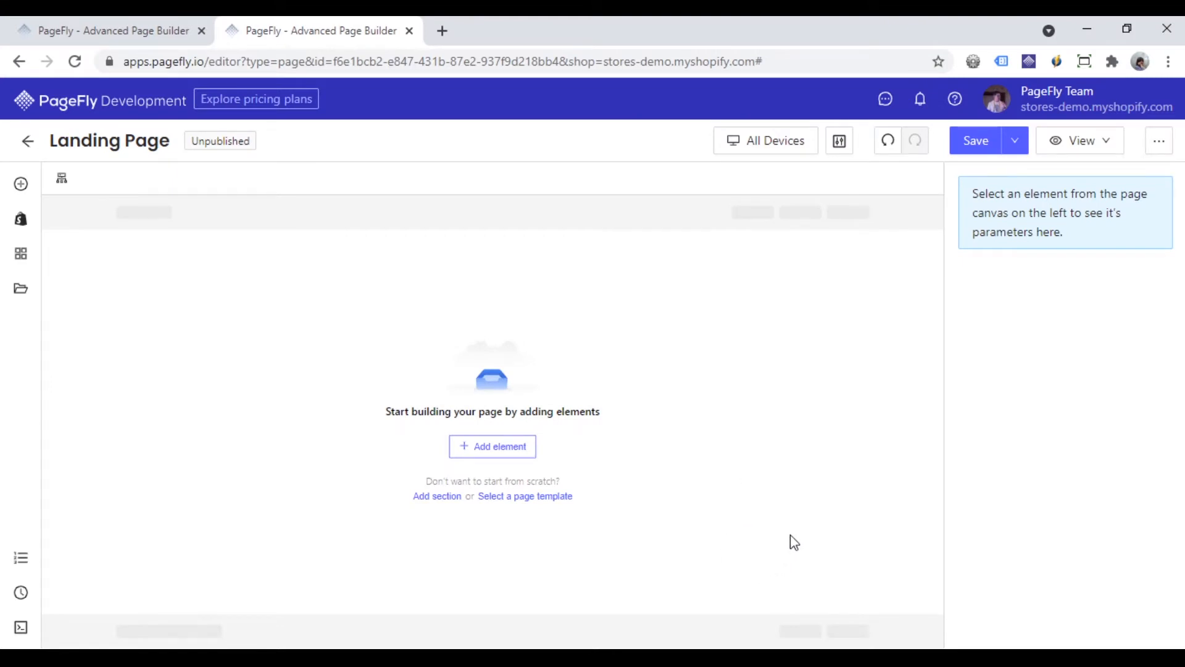
Browse the Layout elements and add a one-column 1/1 section to the empty page.
{"action": "left_click", "coordinate": [21, 186]}
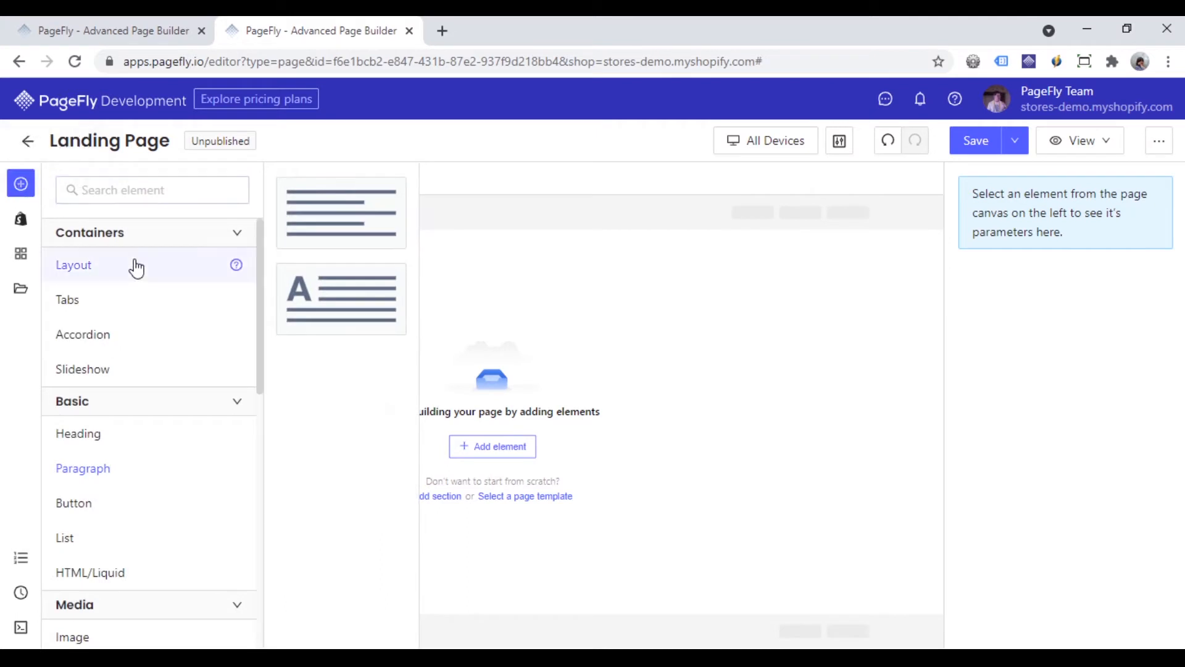
{"action": "scroll", "coordinate": [369, 305], "scroll_direction": "down", "scroll_amount": 6}
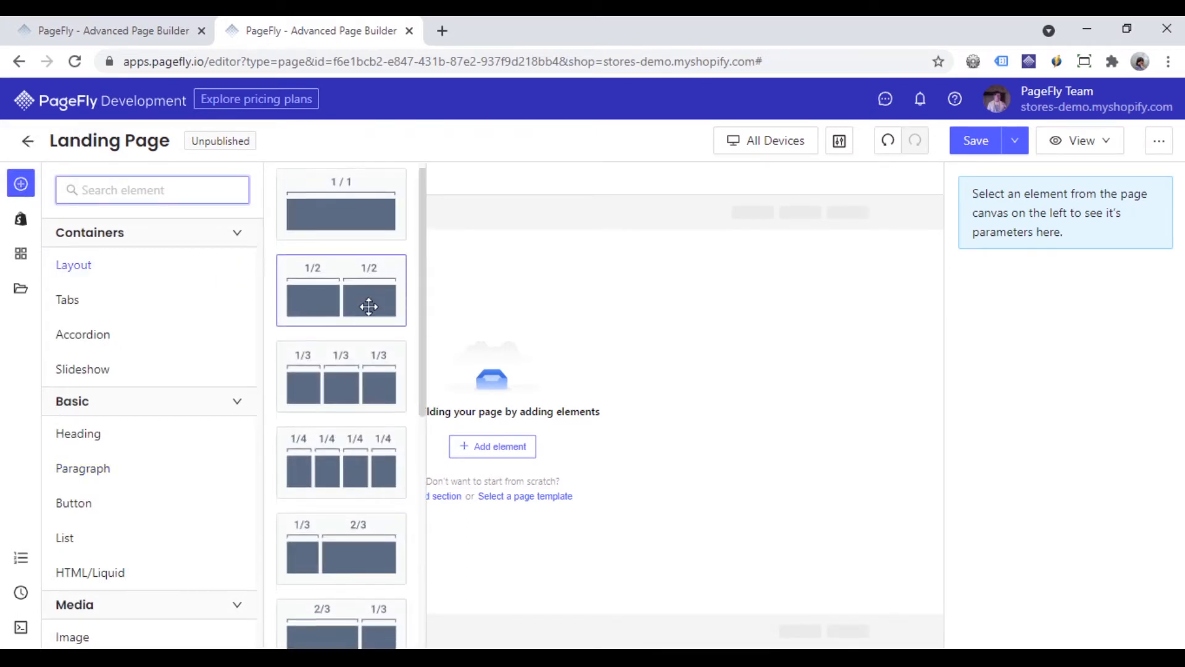
{"action": "scroll", "coordinate": [368, 468], "scroll_direction": "up", "scroll_amount": 6}
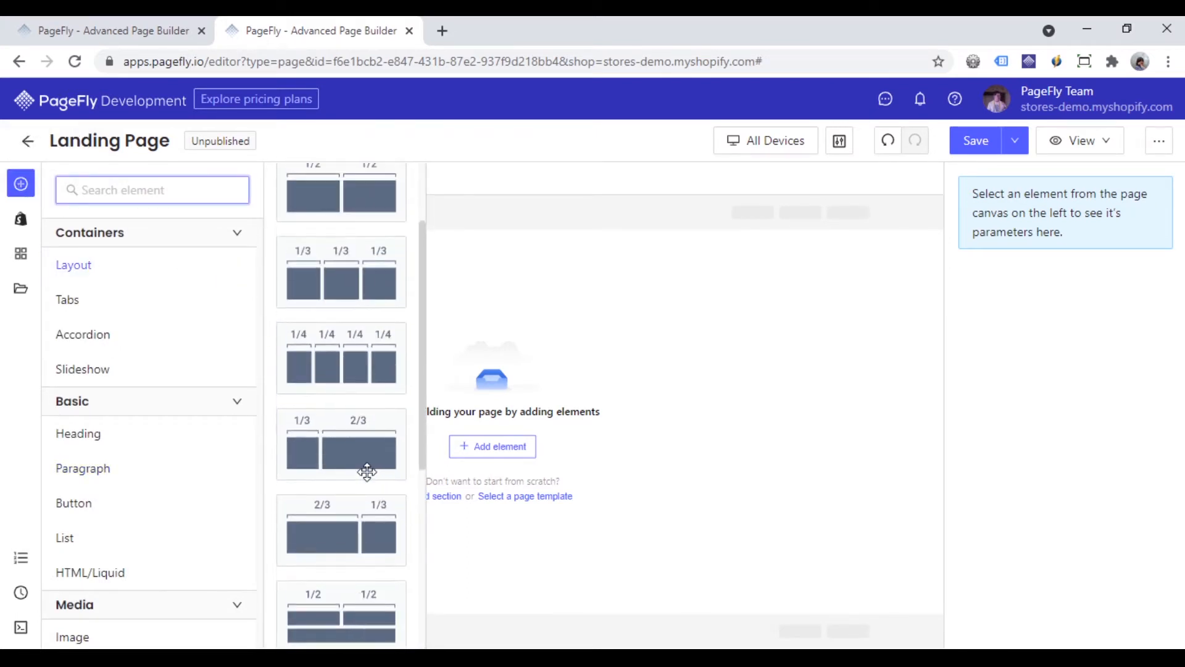
{"action": "scroll", "coordinate": [366, 413], "scroll_direction": "down", "scroll_amount": 6}
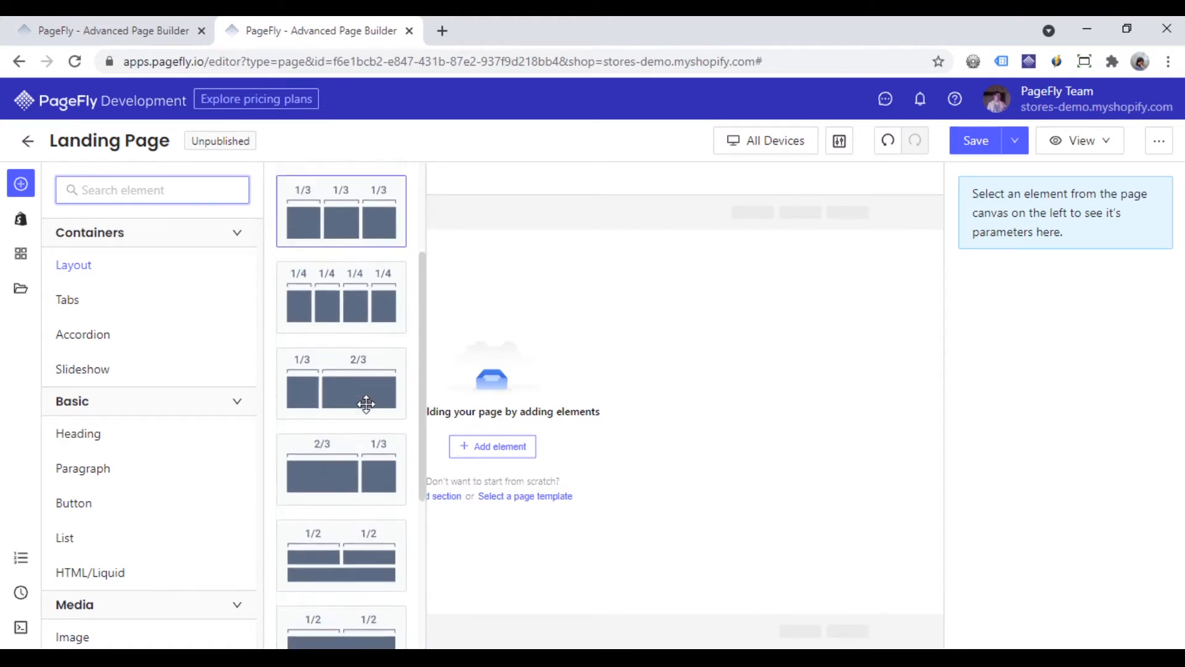
{"action": "scroll", "coordinate": [365, 404], "scroll_direction": "up", "scroll_amount": 6}
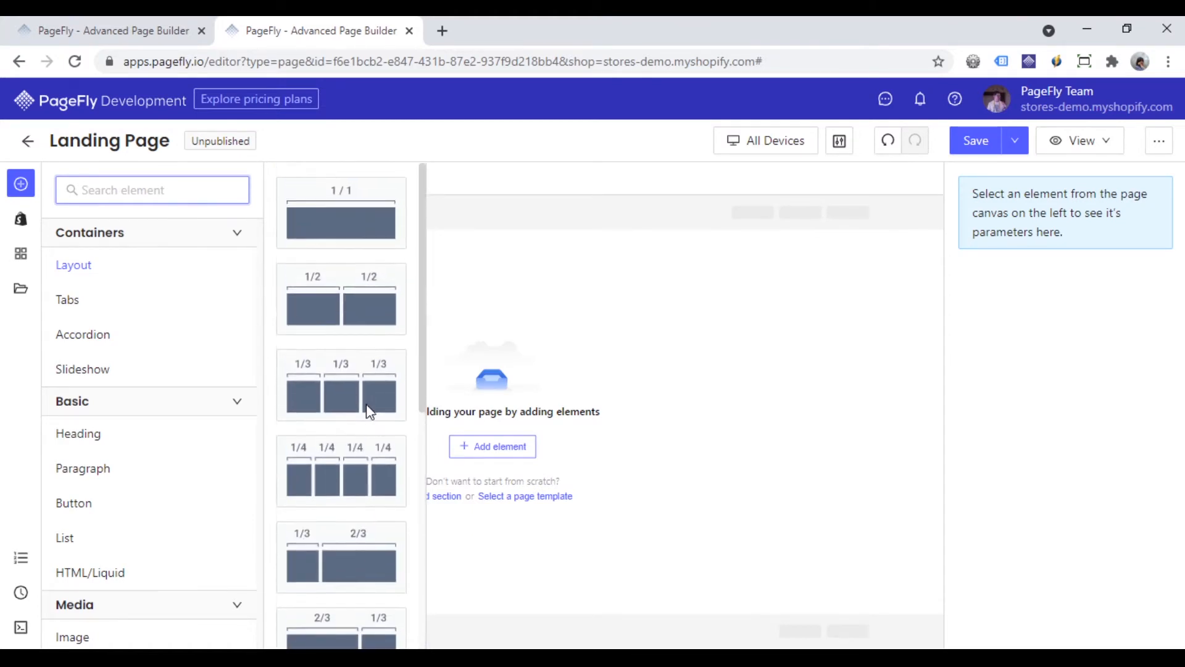
{"action": "left_click_drag", "start_coordinate": [322, 207], "coordinate": [503, 443]}
Insert a plain Paragraph element into the column of the 1/1 section.
{"action": "left_click", "coordinate": [20, 183]}
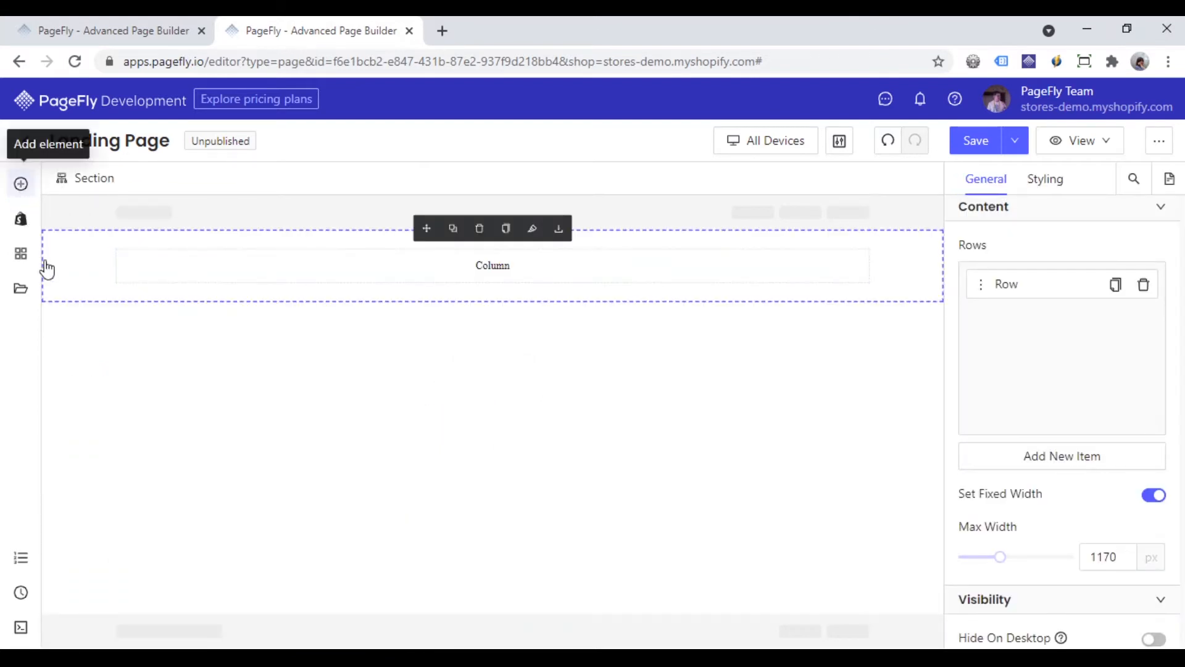
{"action": "mouse_move", "coordinate": [129, 469]}
{"action": "left_click_drag", "start_coordinate": [339, 216], "coordinate": [503, 274]}
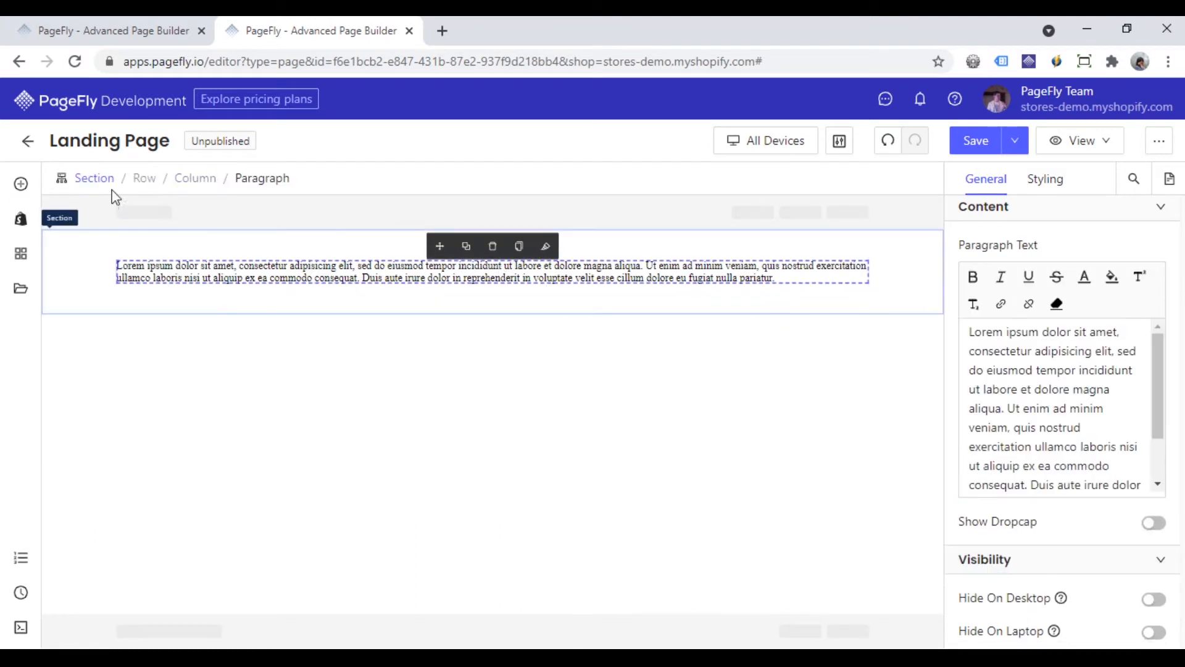
Add a Full Width layout section below the section containing the paragraph.
{"action": "left_click", "coordinate": [20, 184]}
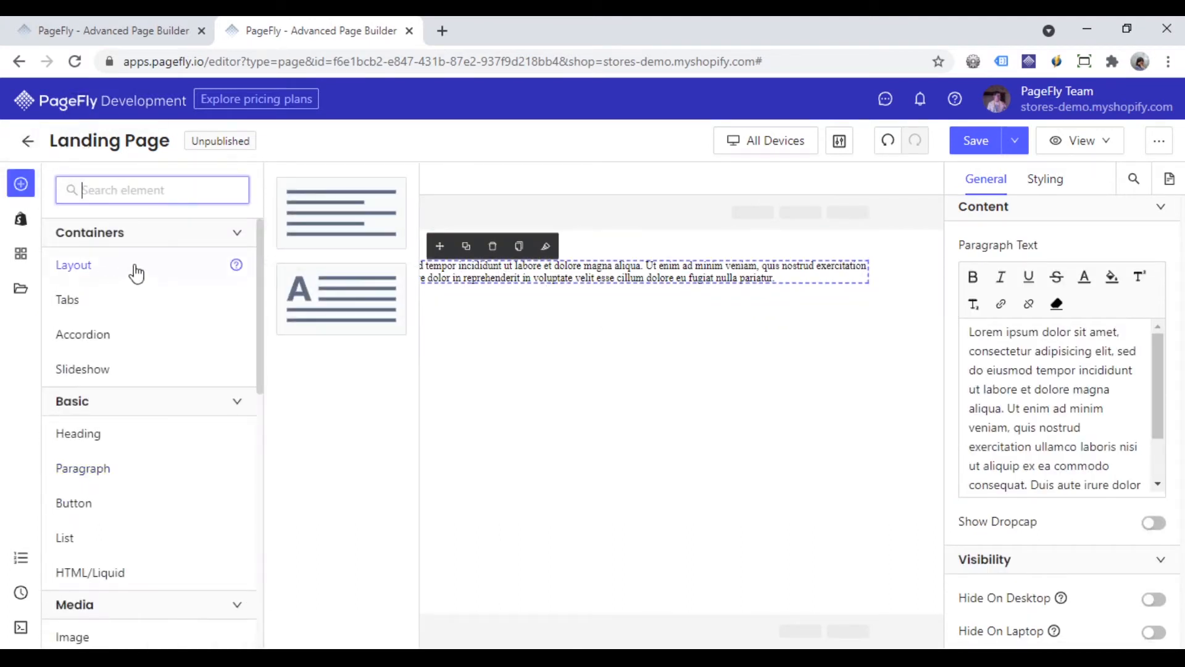
{"action": "mouse_move", "coordinate": [136, 272]}
{"action": "scroll", "coordinate": [343, 396], "scroll_direction": "down", "scroll_amount": 5}
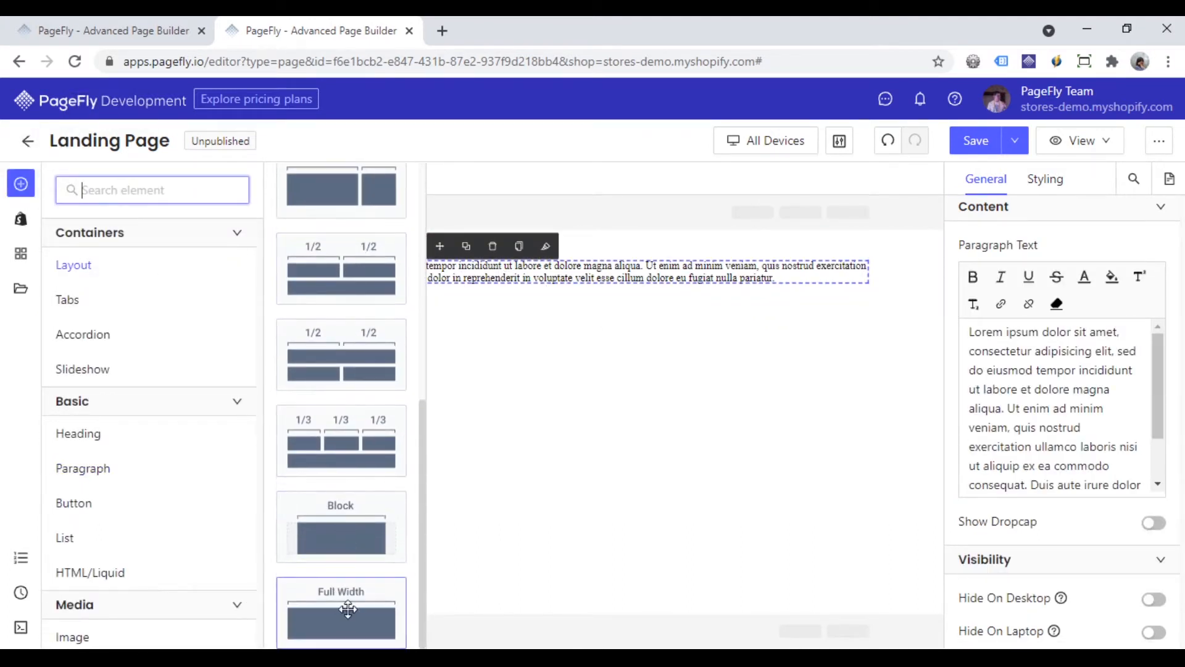
{"action": "left_click_drag", "start_coordinate": [349, 610], "coordinate": [463, 328]}
Insert a plain Paragraph element into the column of the full-width section.
{"action": "left_click", "coordinate": [20, 183]}
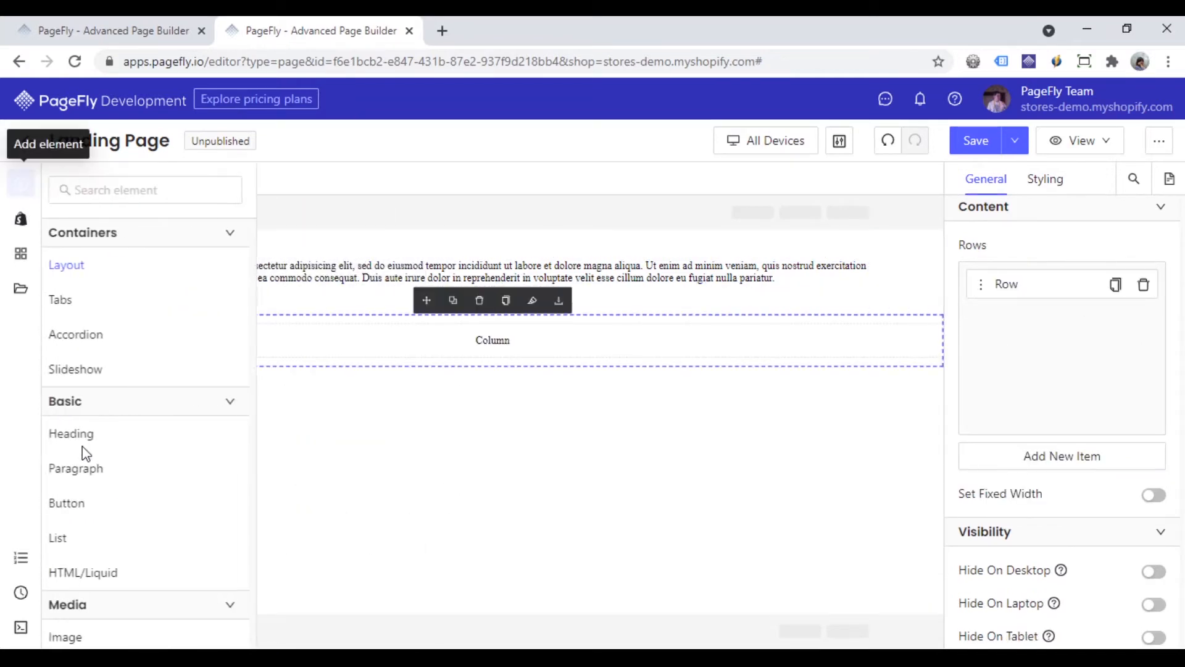
{"action": "mouse_move", "coordinate": [95, 475]}
{"action": "left_click_drag", "start_coordinate": [309, 213], "coordinate": [470, 346]}
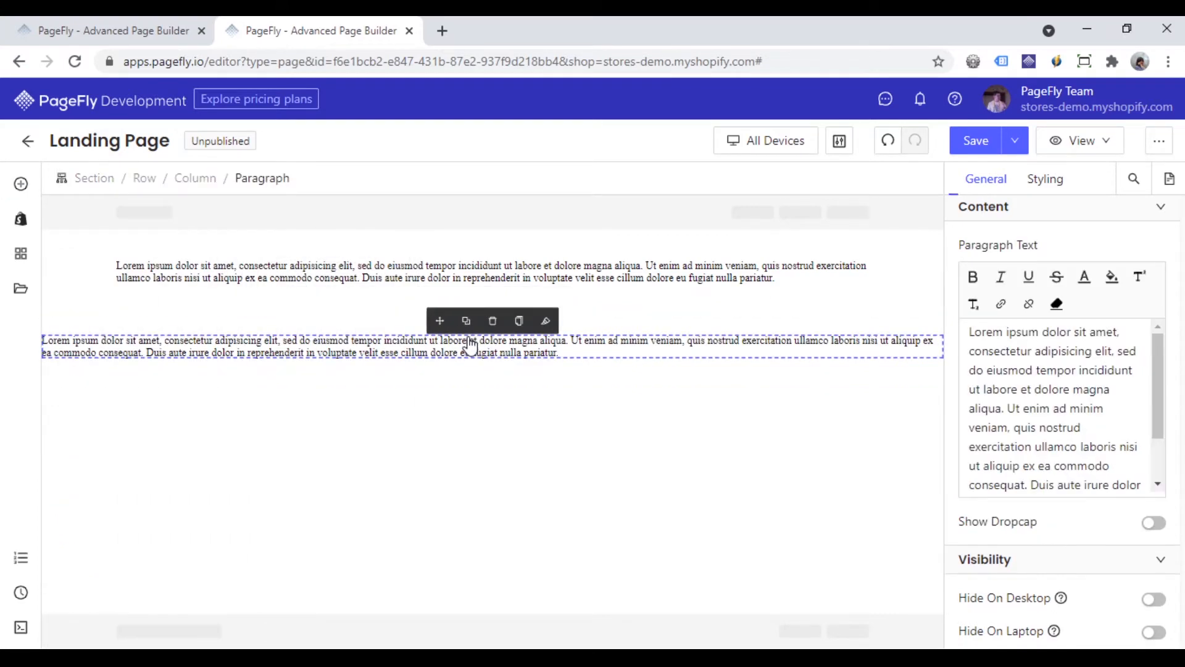
Select the section that contains the first paragraph and check its Set Fixed Width option.
{"action": "left_click", "coordinate": [739, 281]}
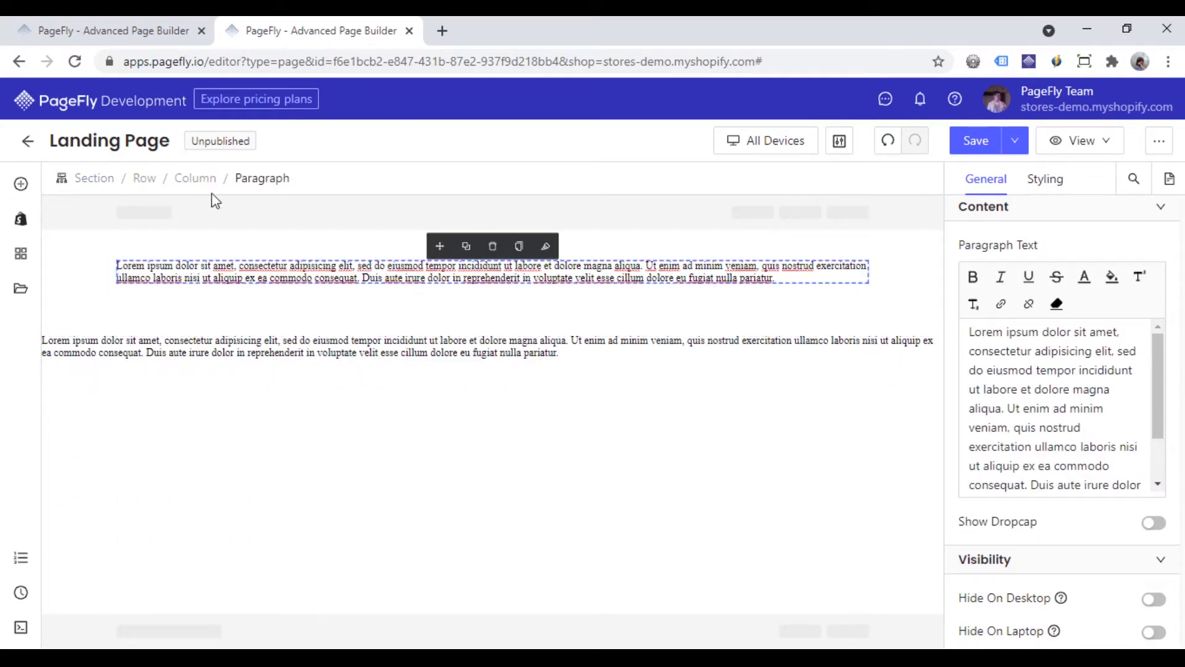
{"action": "left_click", "coordinate": [97, 180]}
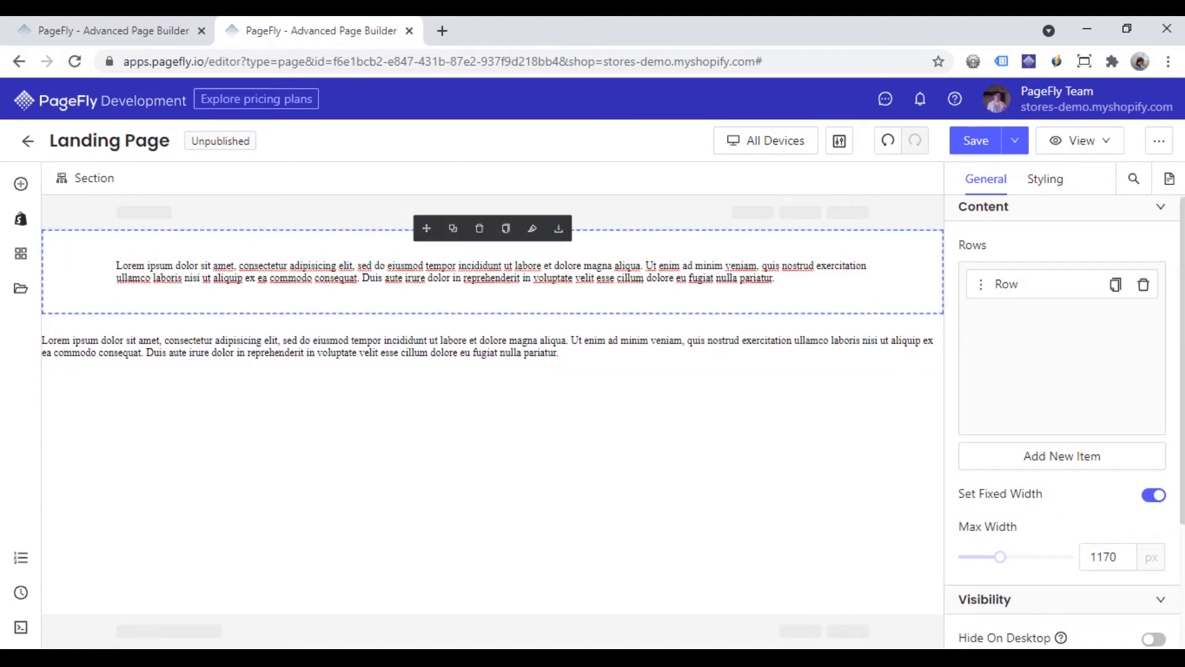
{"action": "left_click", "coordinate": [1152, 496]}
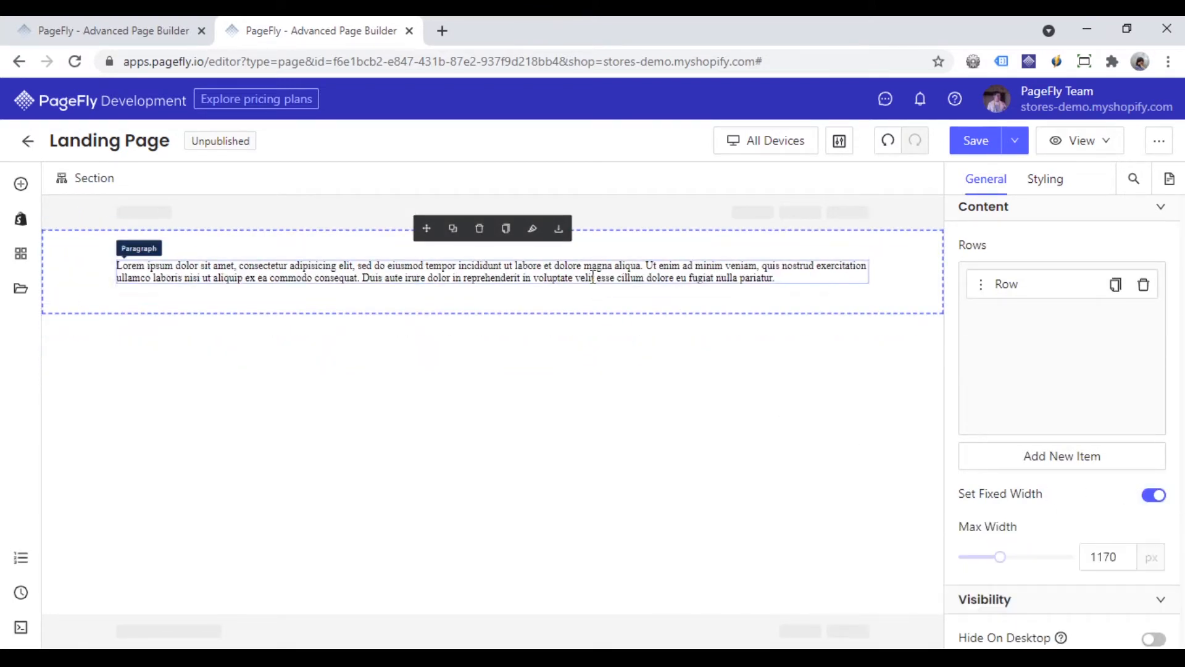
Add two new empty rows to the section that contains the paragraph.
{"action": "left_click", "coordinate": [112, 284]}
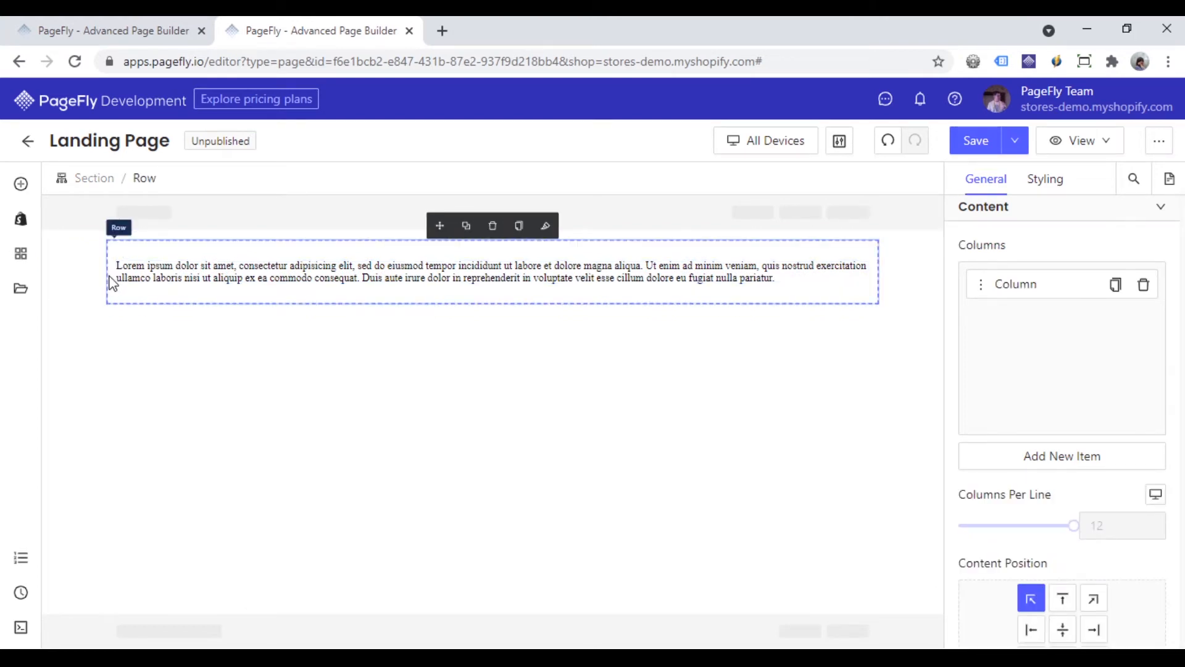
{"action": "left_click", "coordinate": [68, 260]}
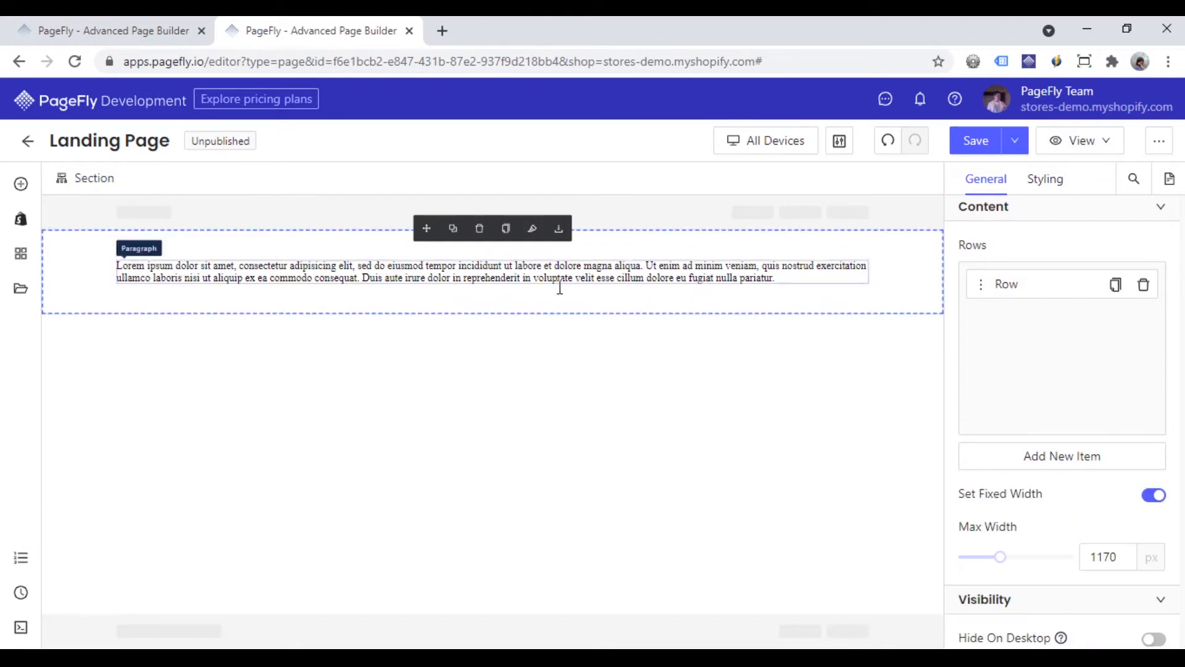
{"action": "left_click", "coordinate": [1060, 460]}
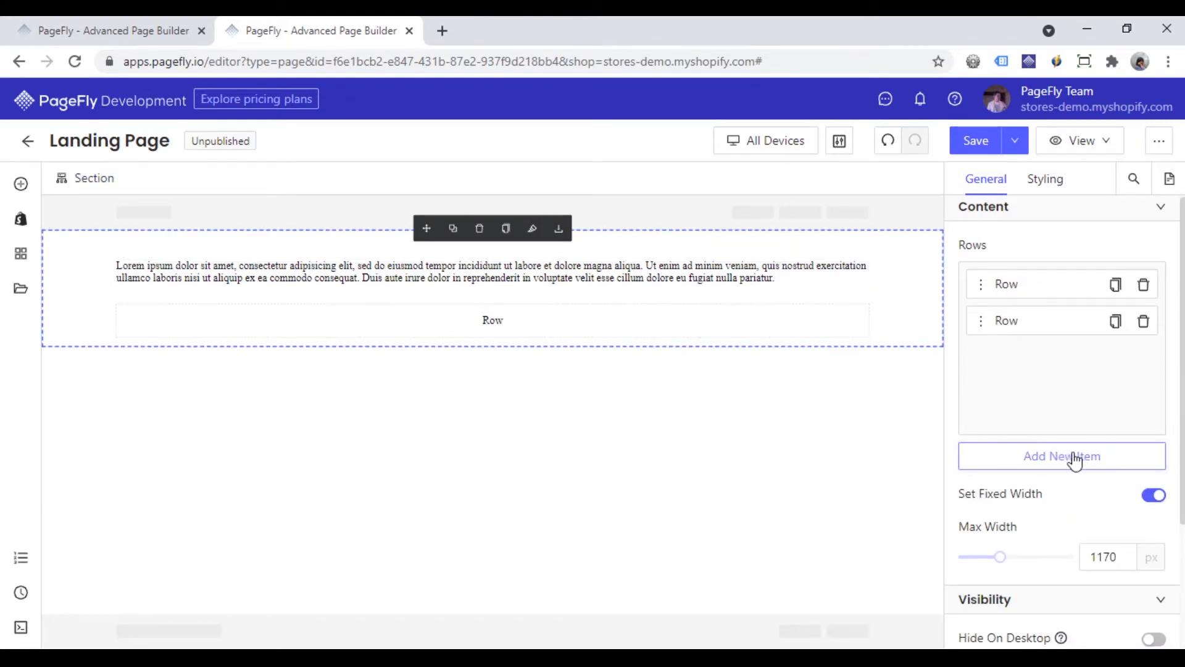
{"action": "left_click", "coordinate": [1062, 457]}
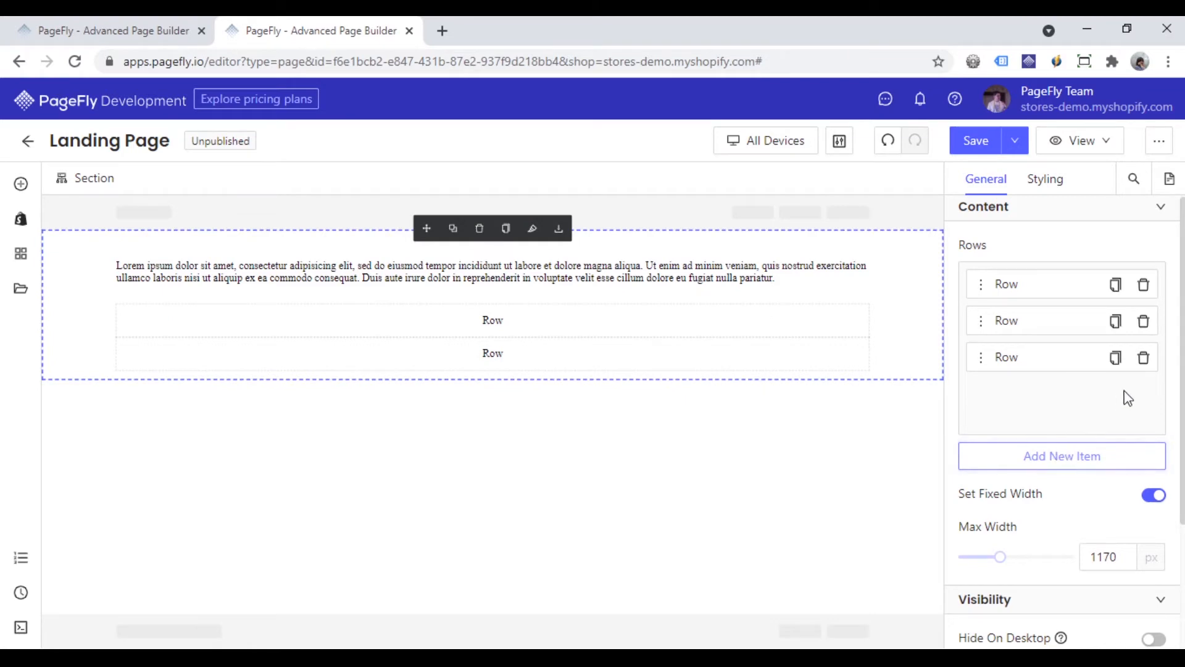
Duplicate the paragraph row, and delete both the copy and one of the empty rows.
{"action": "left_click", "coordinate": [1115, 285]}
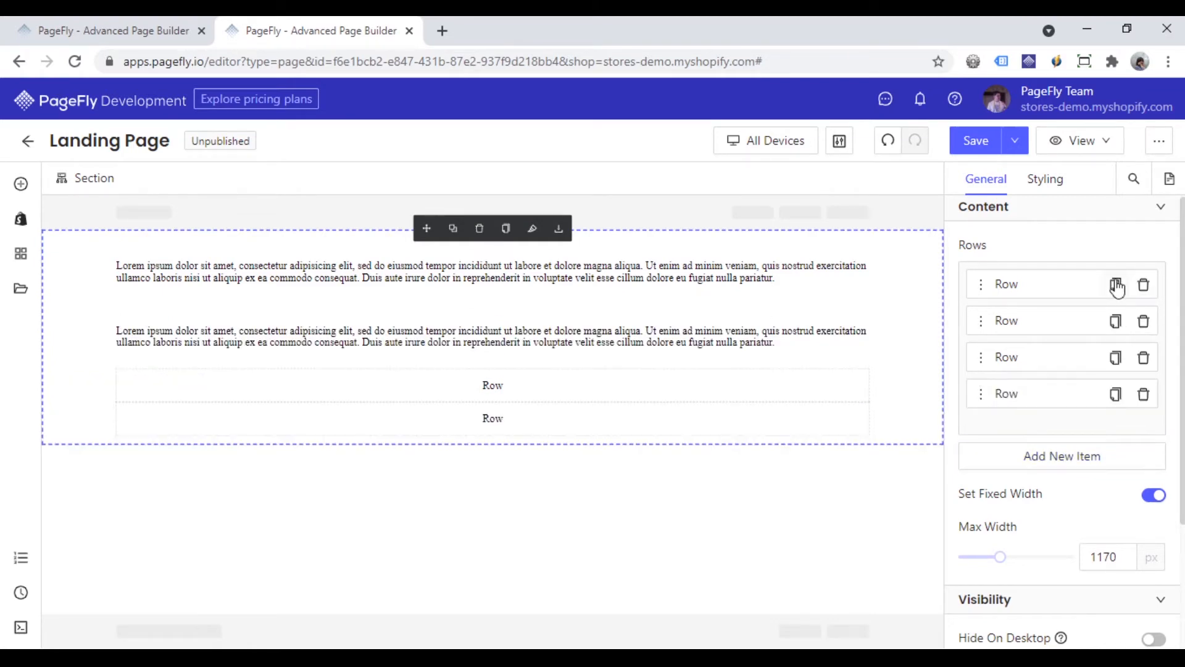
{"action": "left_click", "coordinate": [1144, 321]}
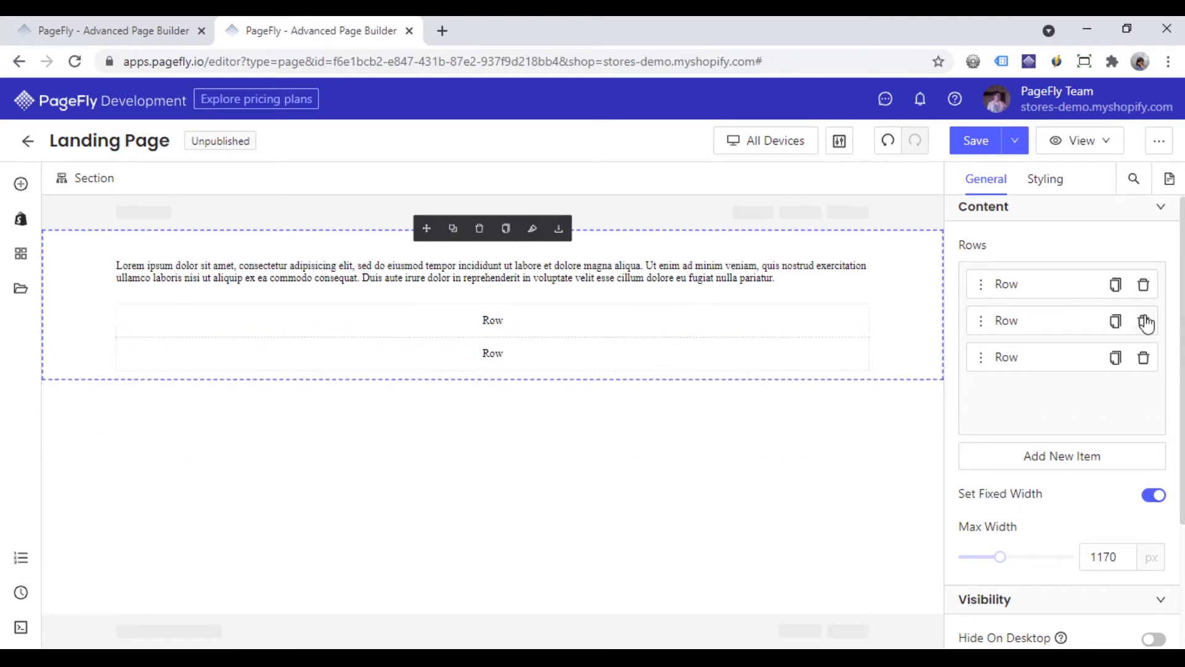
{"action": "left_click", "coordinate": [1145, 358]}
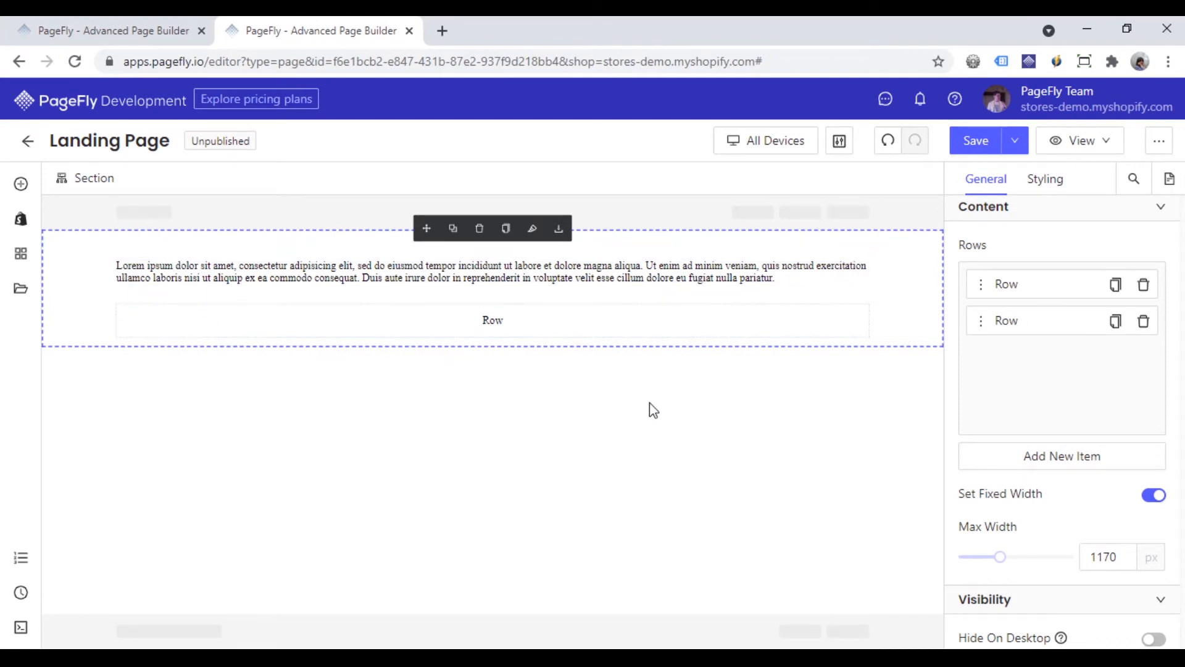
Add the prebuilt Trust Badges 2 section below the paragraph section.
{"action": "left_click", "coordinate": [22, 289]}
{"action": "left_click", "coordinate": [120, 497]}
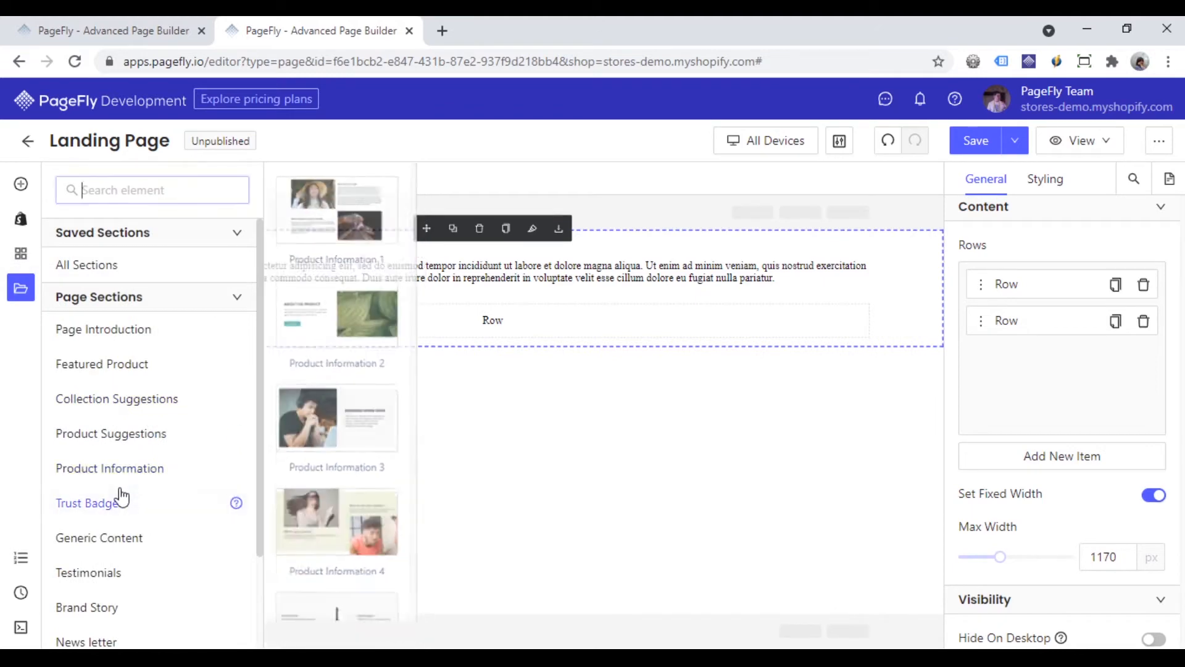
{"action": "left_click_drag", "start_coordinate": [367, 311], "coordinate": [535, 418]}
Examine the trust badges section by selecting its heading row, its three-column row and the whole section.
{"action": "scroll", "coordinate": [536, 425], "scroll_direction": "down", "scroll_amount": 1}
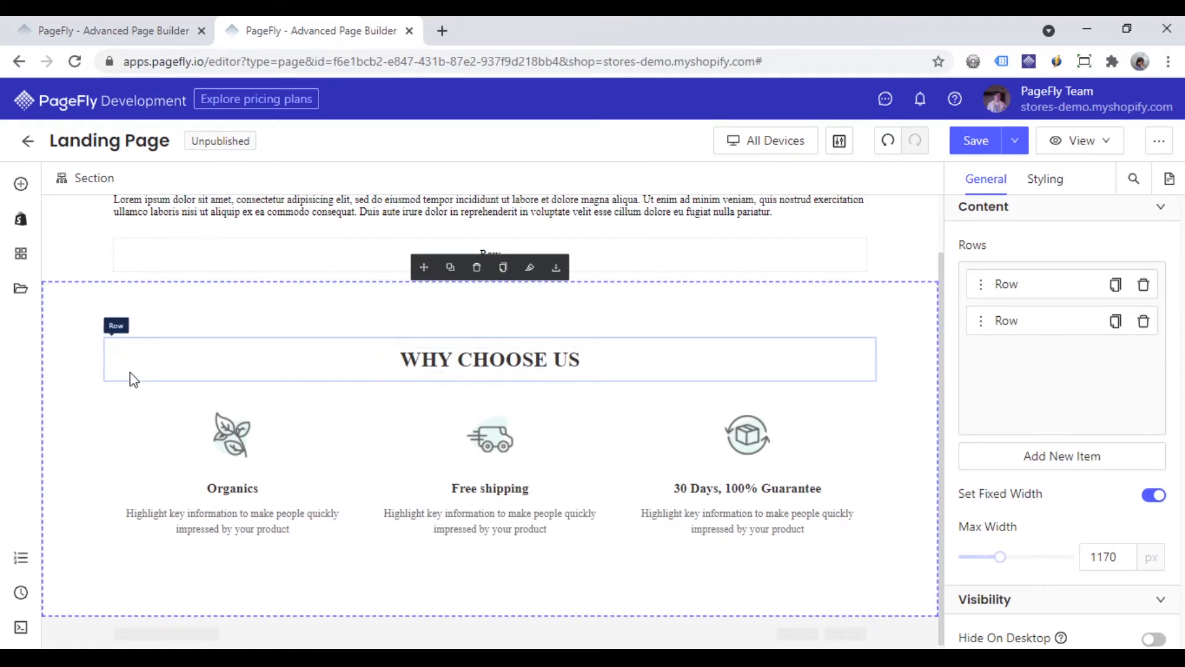
{"action": "left_click", "coordinate": [131, 374]}
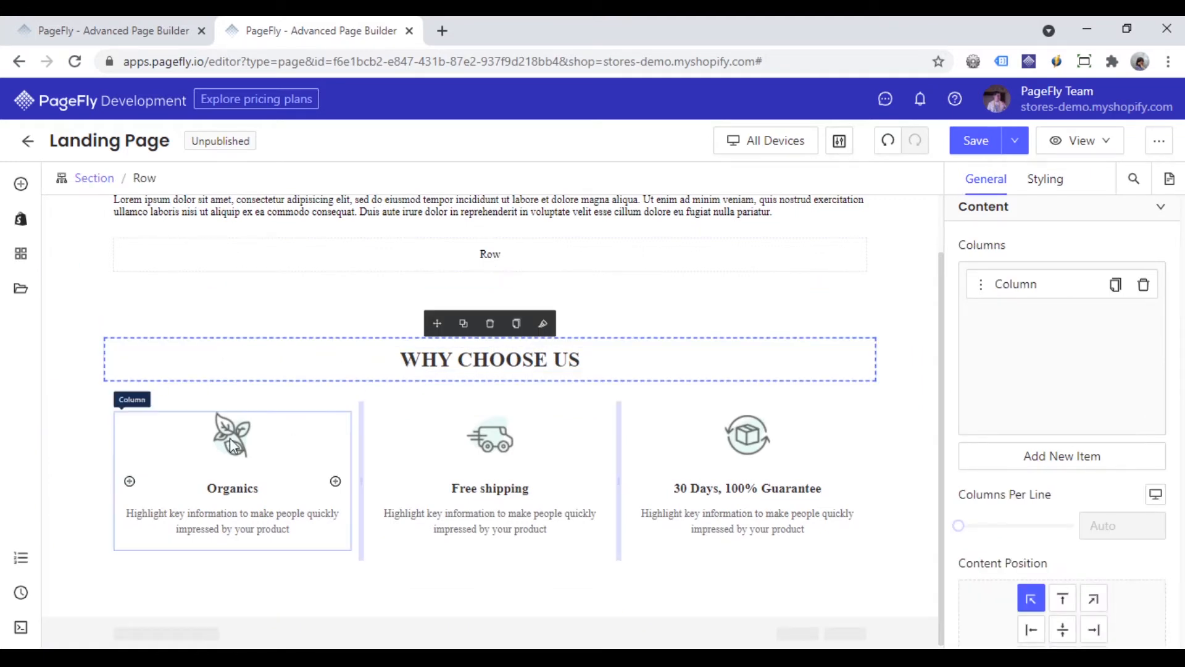
{"action": "left_click", "coordinate": [115, 435]}
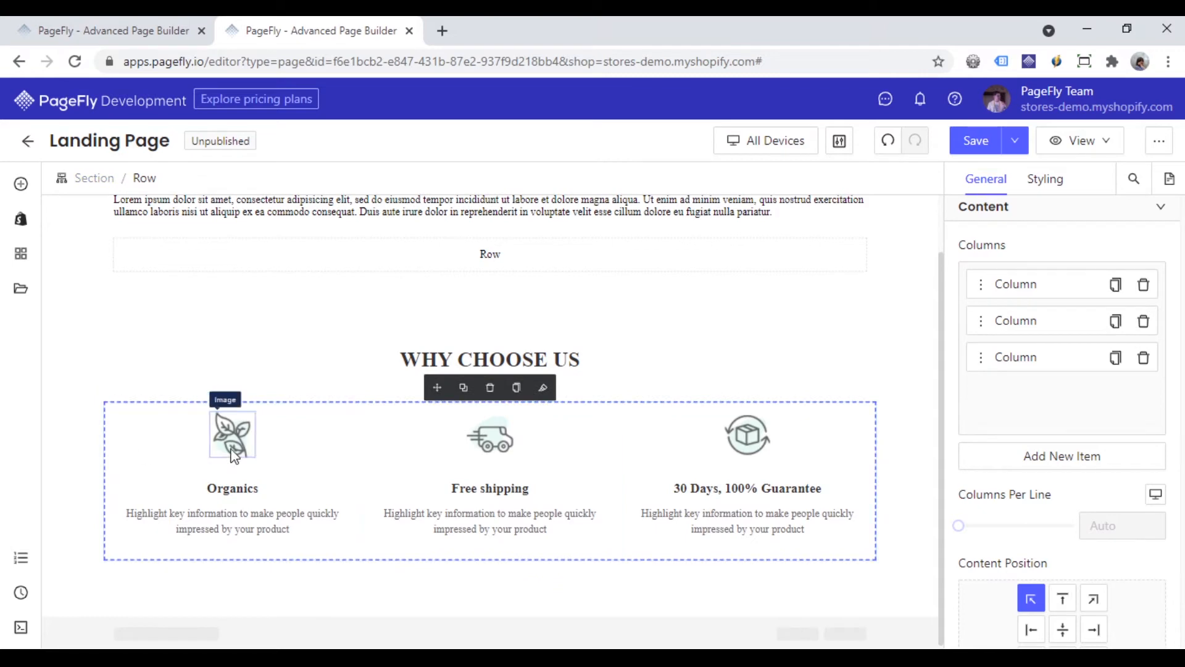
{"action": "left_click", "coordinate": [927, 480]}
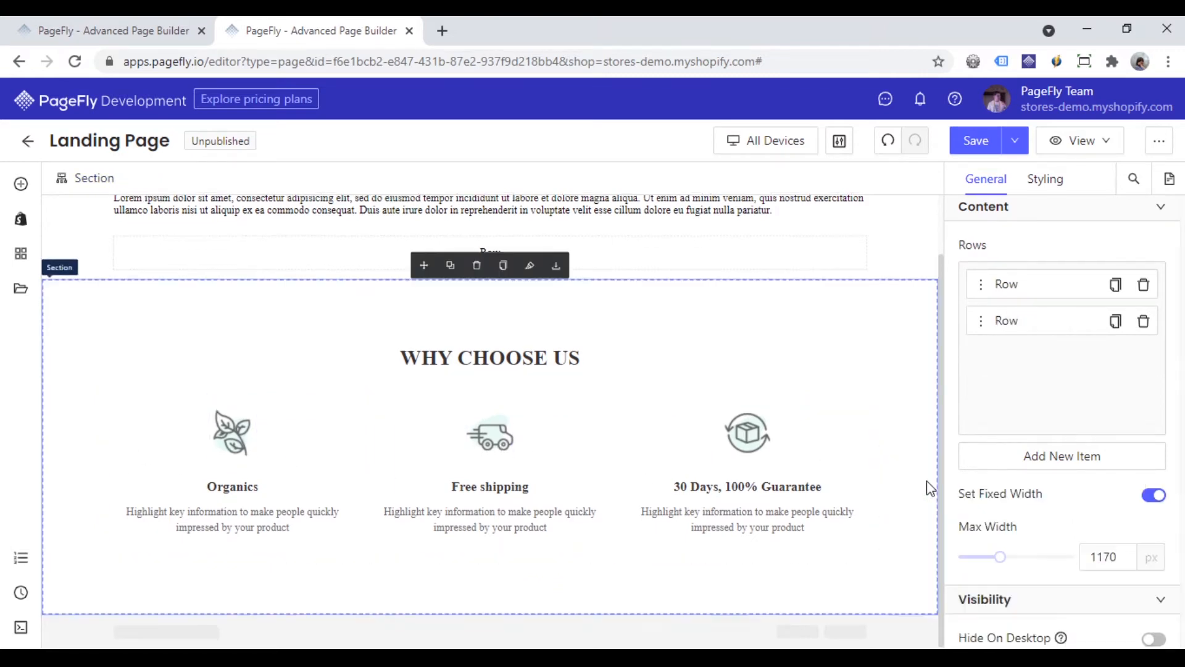
Add the prebuilt Product Information 2 section below the trust badges section.
{"action": "left_click", "coordinate": [20, 287]}
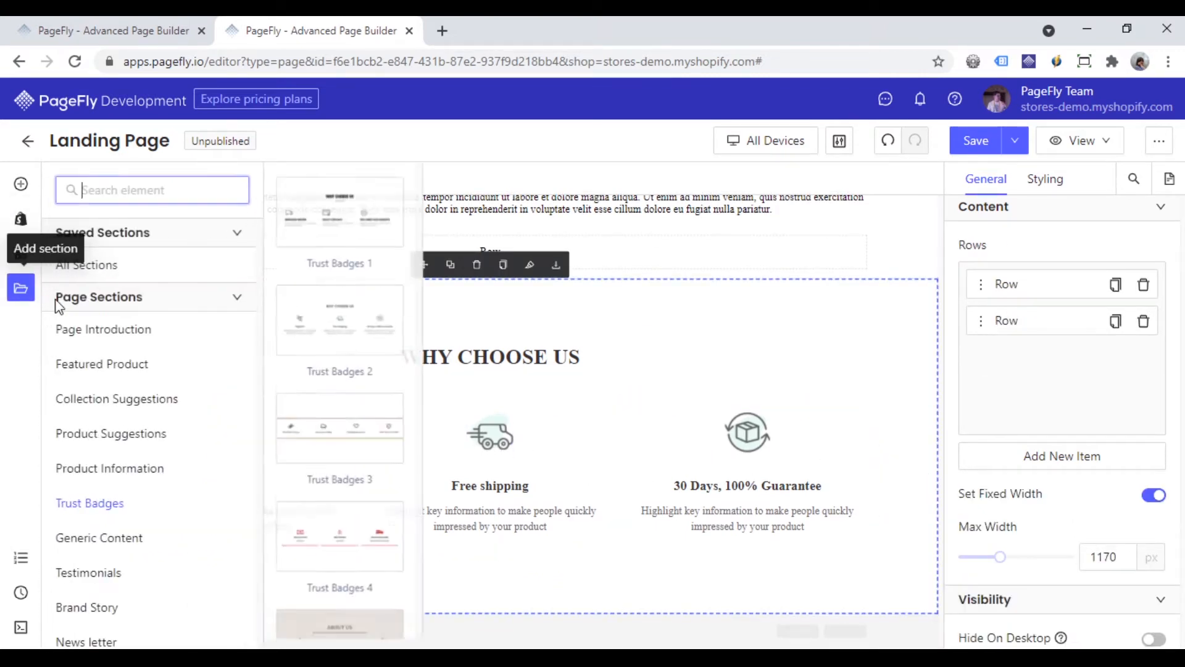
{"action": "left_click", "coordinate": [138, 470]}
{"action": "left_click_drag", "start_coordinate": [305, 344], "coordinate": [489, 616]}
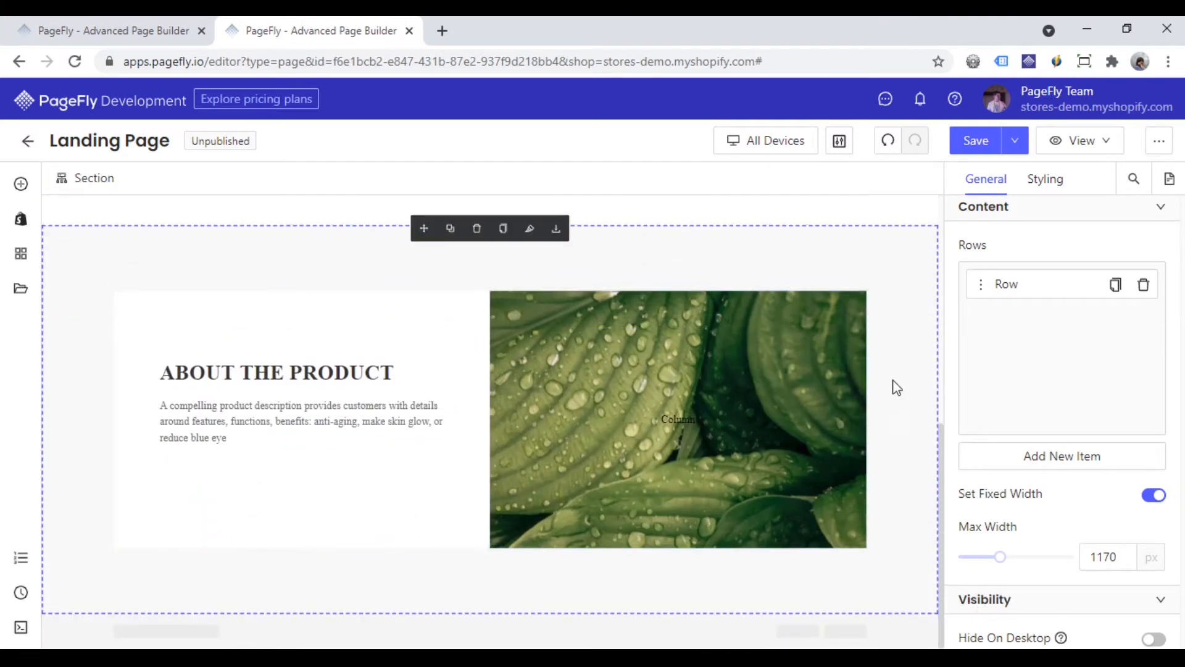
Set the bottom margin of the row containing the paragraph to 50 px.
{"action": "scroll", "coordinate": [911, 387], "scroll_direction": "up", "scroll_amount": 5}
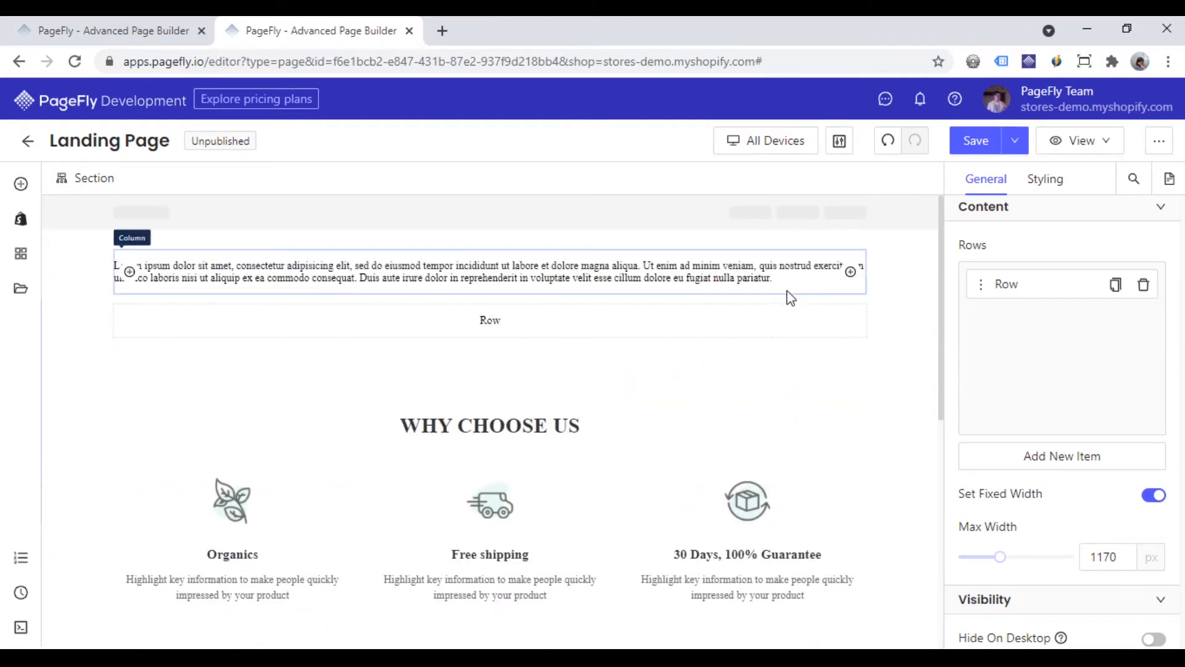
{"action": "left_click", "coordinate": [795, 298]}
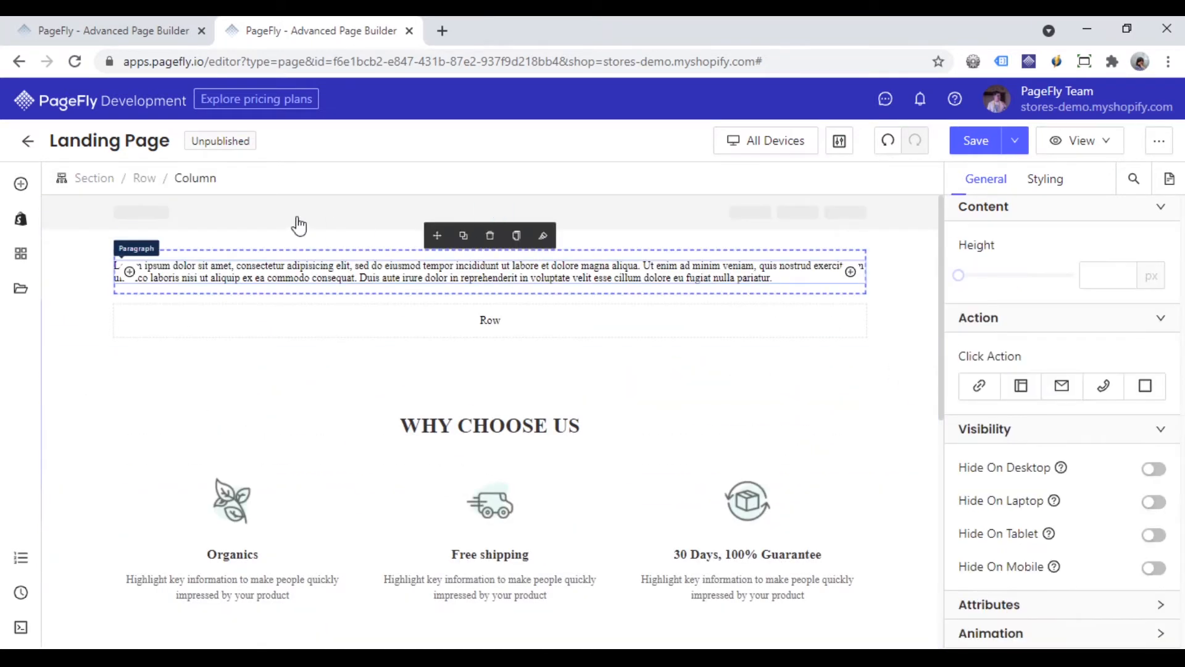
{"action": "left_click", "coordinate": [144, 178]}
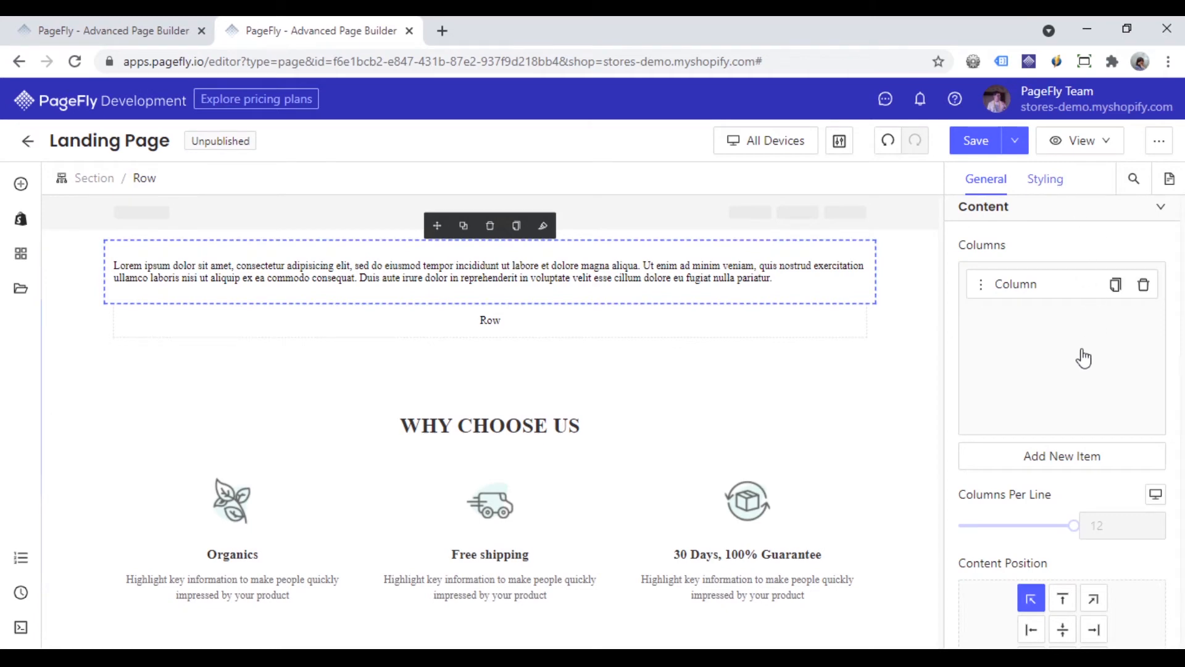
{"action": "left_click", "coordinate": [1046, 179]}
{"action": "scroll", "coordinate": [1066, 370], "scroll_direction": "down", "scroll_amount": 4}
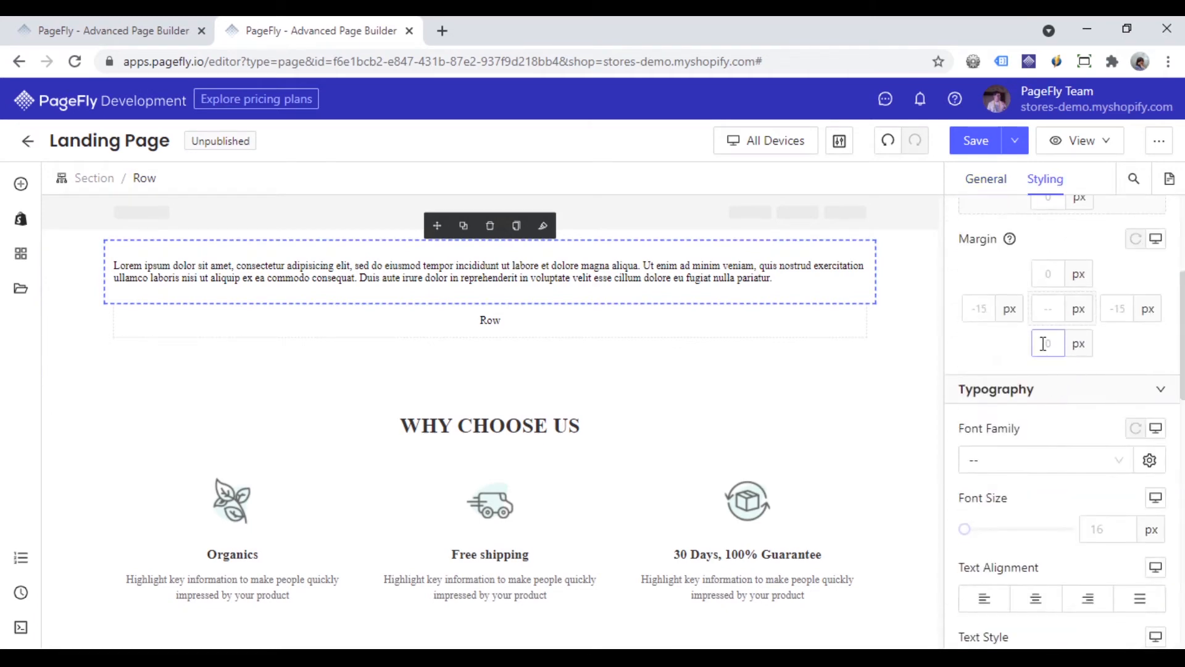
{"action": "type", "text": "50"}
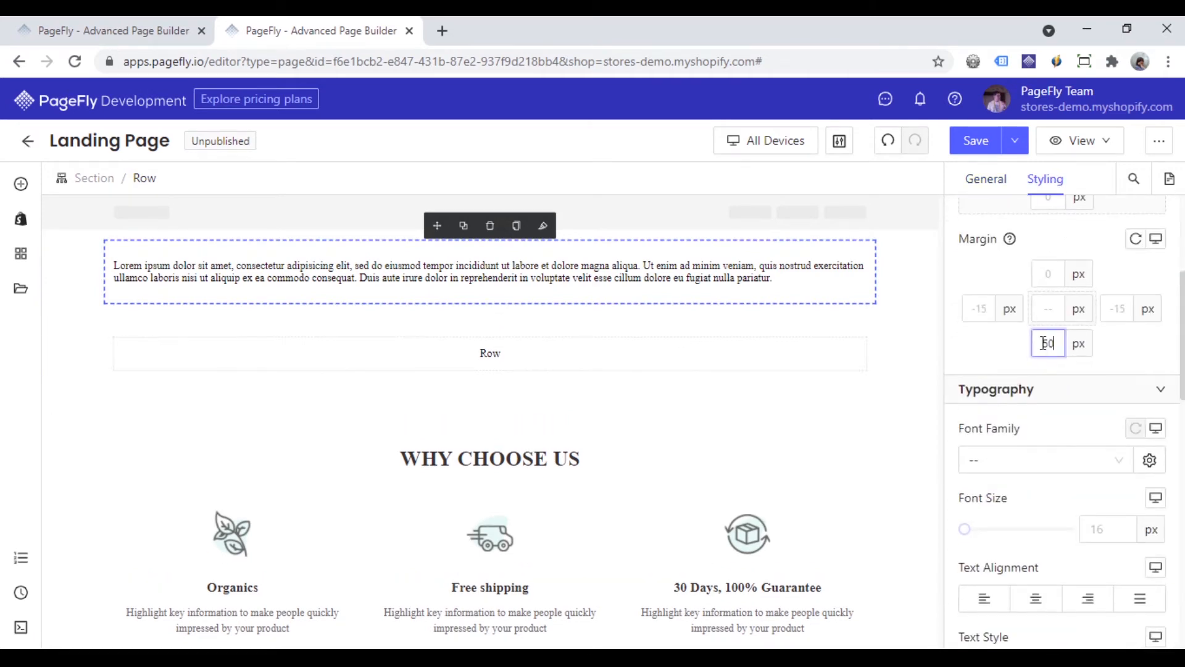
{"action": "left_click", "coordinate": [435, 315]}
Add two columns to the empty row in the section.
{"action": "left_click", "coordinate": [622, 262]}
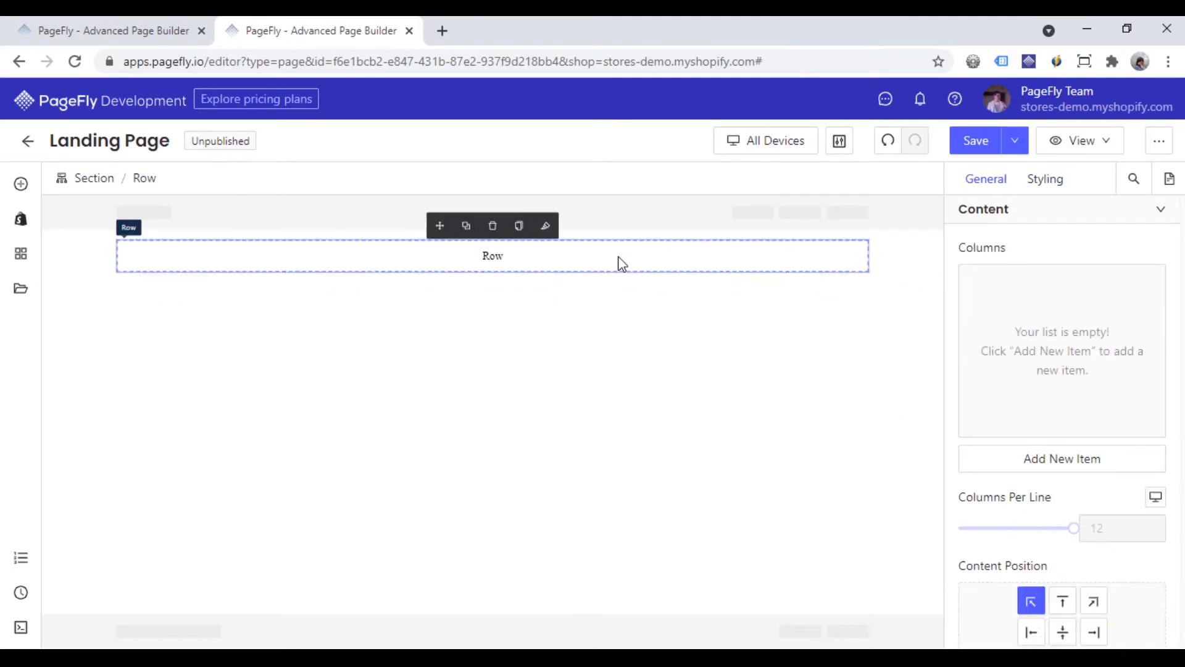
{"action": "left_click", "coordinate": [1057, 458]}
{"action": "left_click", "coordinate": [1058, 460]}
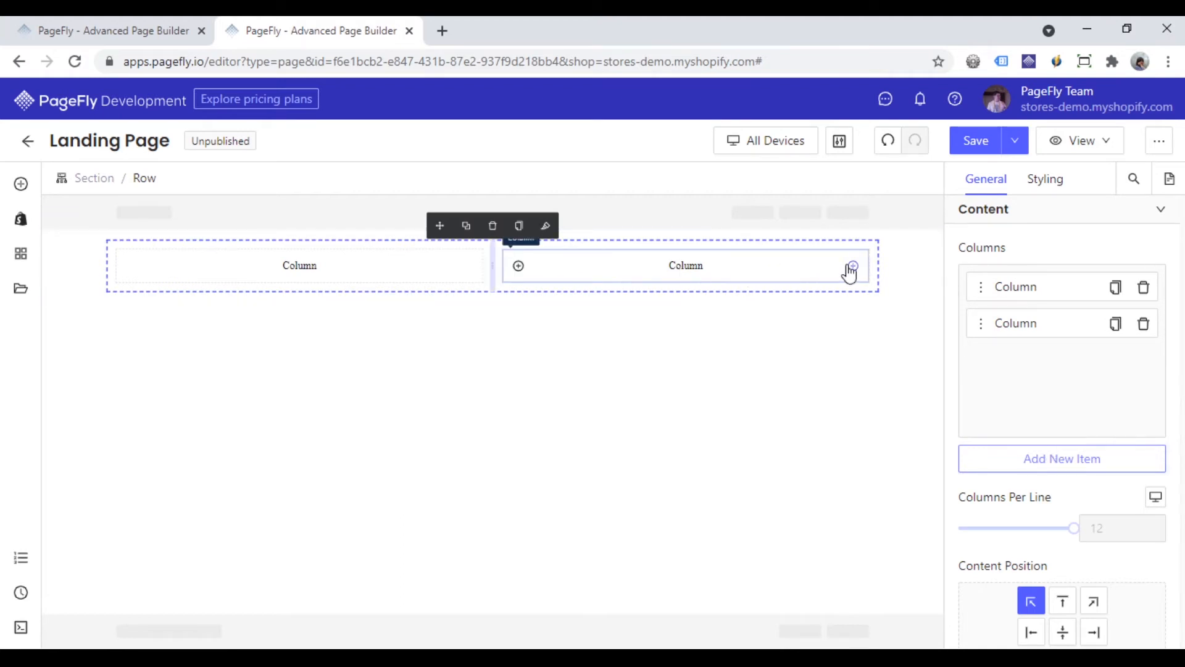
Add further columns to the row until it holds twelve.
{"action": "left_click", "coordinate": [852, 267]}
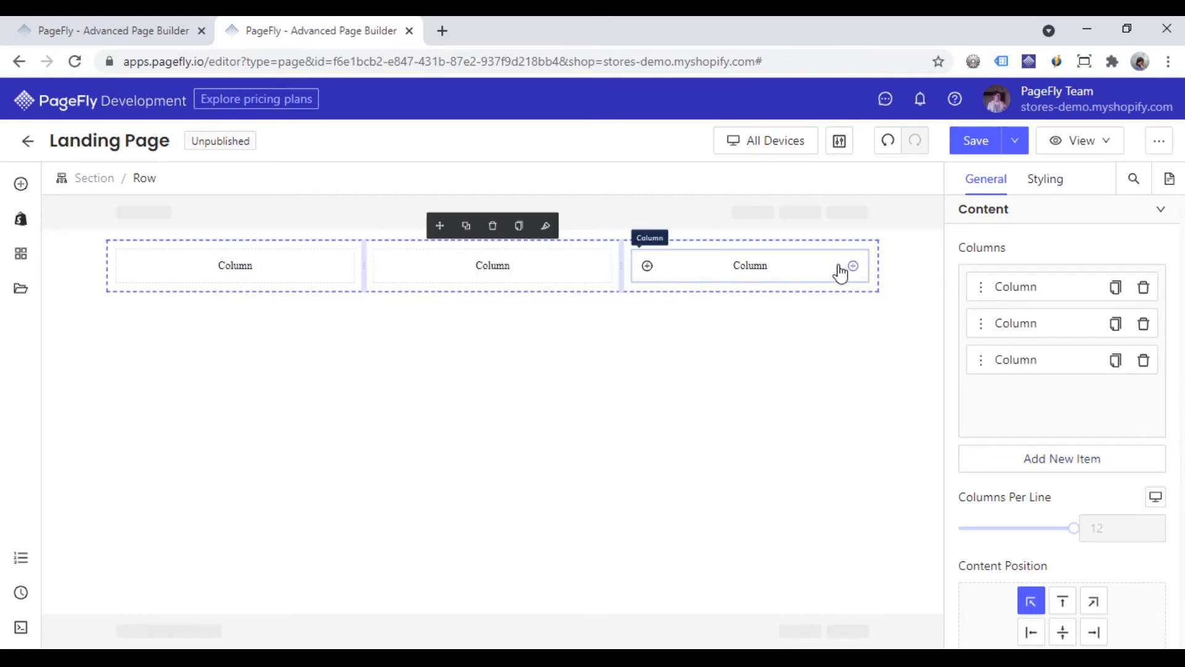
{"action": "left_click", "coordinate": [390, 266]}
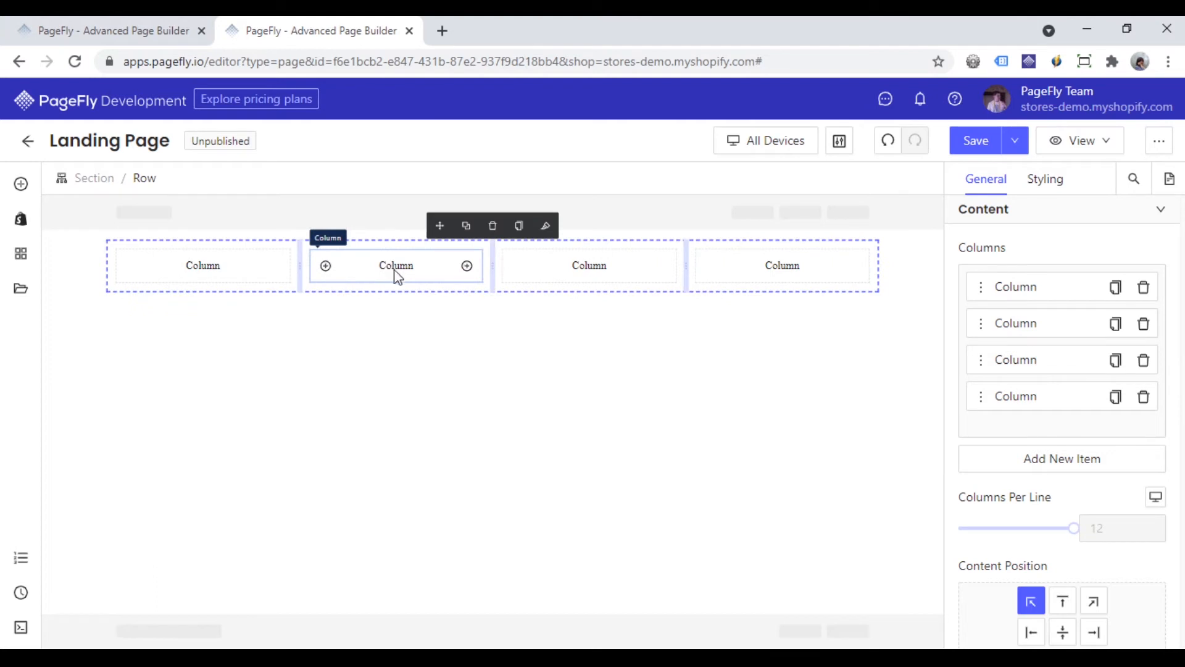
{"action": "left_click", "coordinate": [1045, 468]}
{"action": "left_click", "coordinate": [1048, 469]}
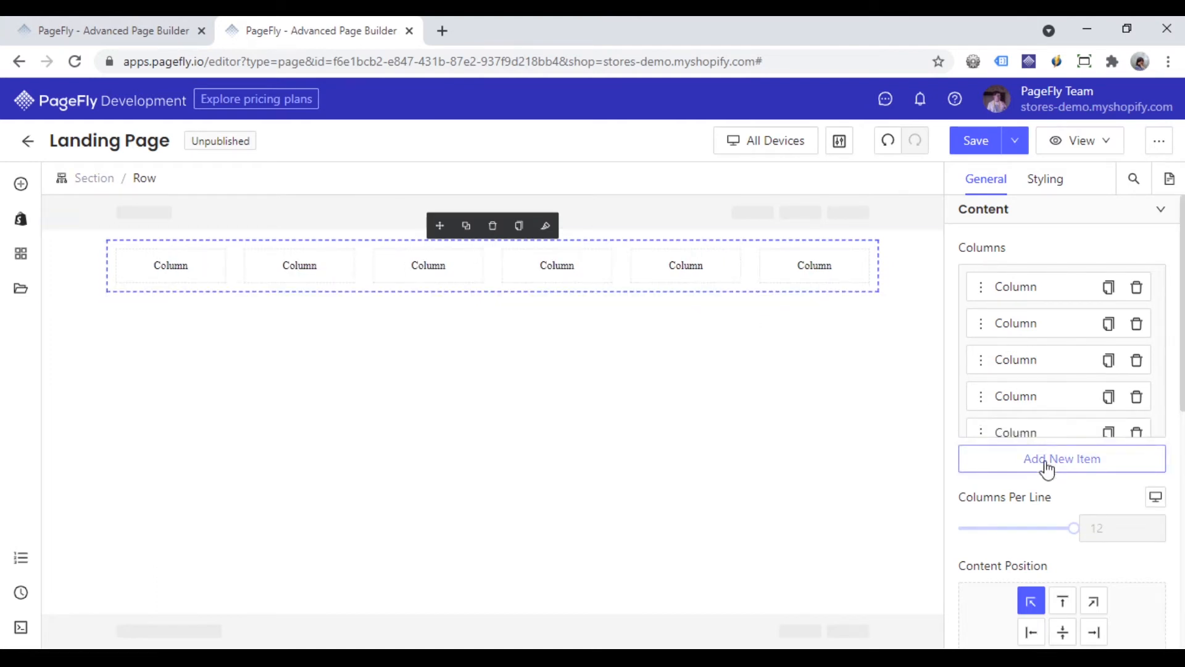
{"action": "left_click", "coordinate": [1048, 469]}
{"action": "left_click", "coordinate": [1048, 469]}
{"action": "left_click", "coordinate": [1048, 469]}
{"action": "left_click", "coordinate": [1048, 469]}
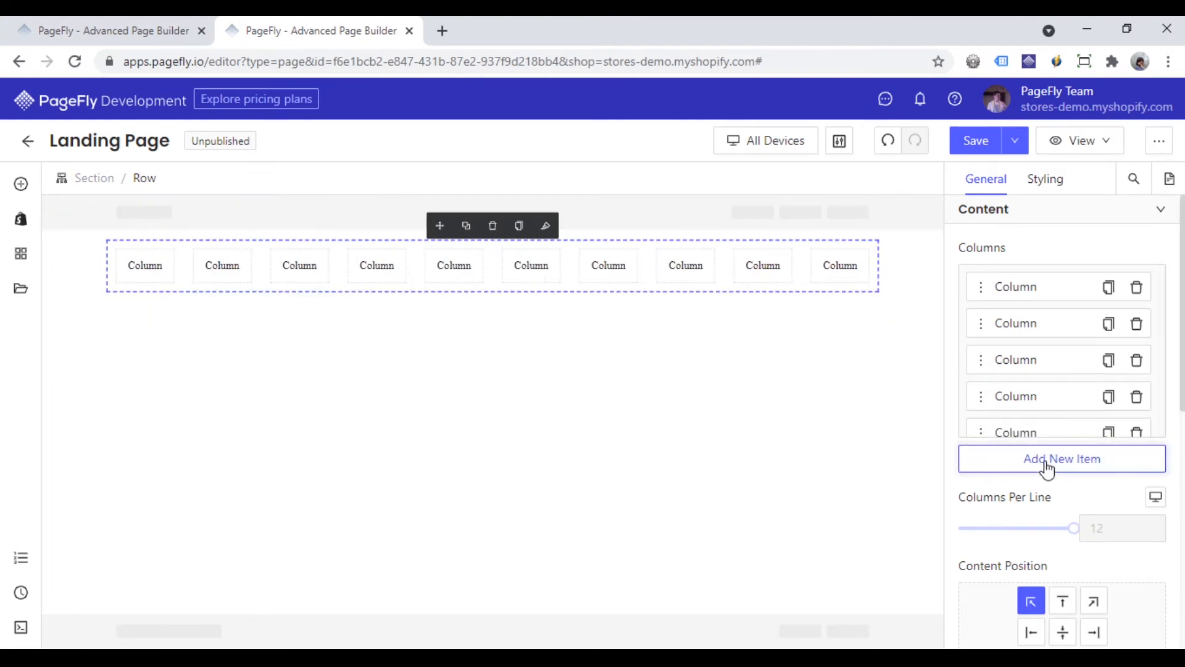
{"action": "left_click", "coordinate": [1048, 469]}
{"action": "left_click", "coordinate": [1048, 469]}
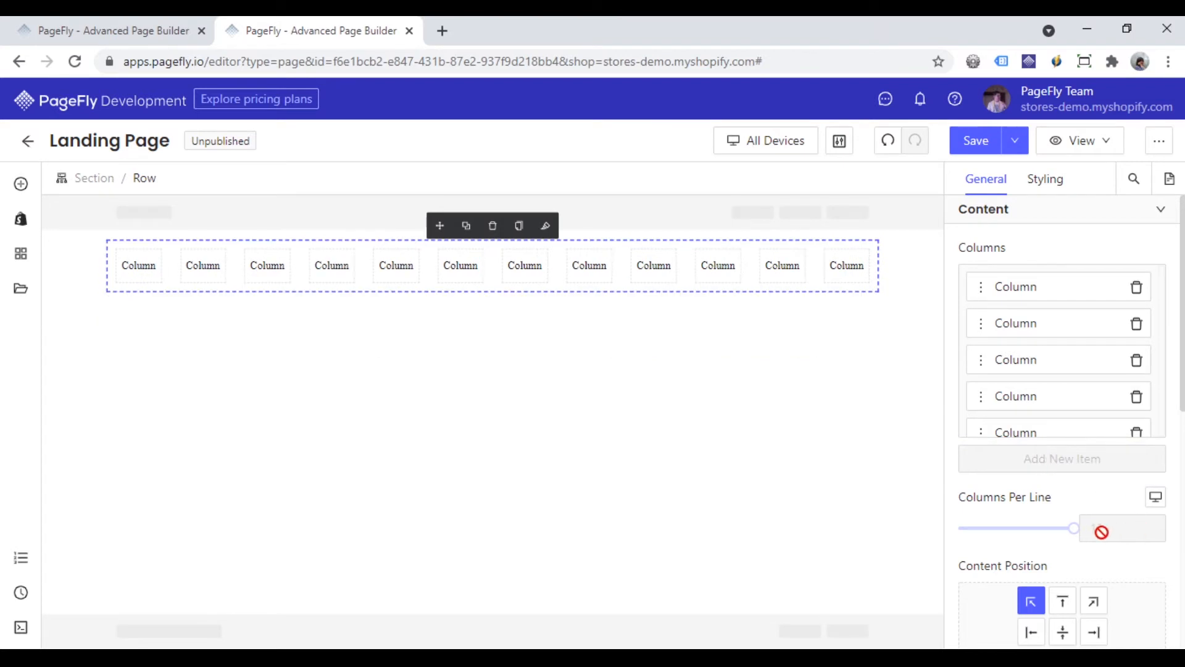
Check the twelve-column row in Laptop view and set it to six columns per line in Tablet view.
{"action": "left_click", "coordinate": [772, 148]}
{"action": "left_click", "coordinate": [765, 204]}
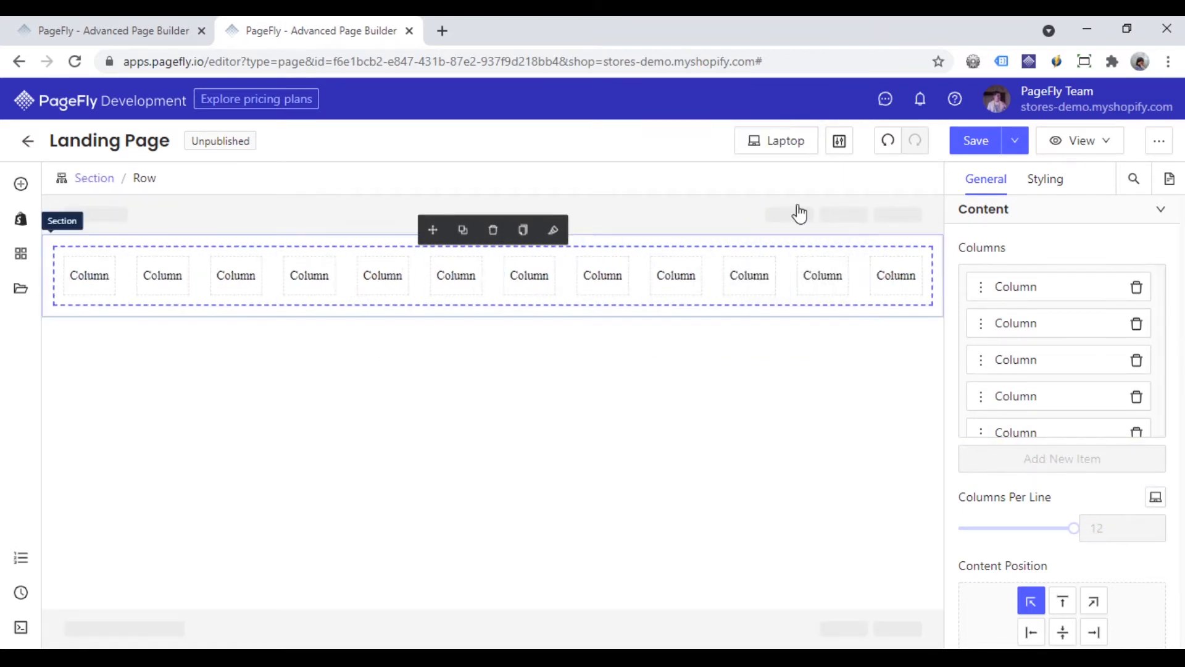
{"action": "left_click", "coordinate": [772, 142]}
{"action": "left_click", "coordinate": [783, 232]}
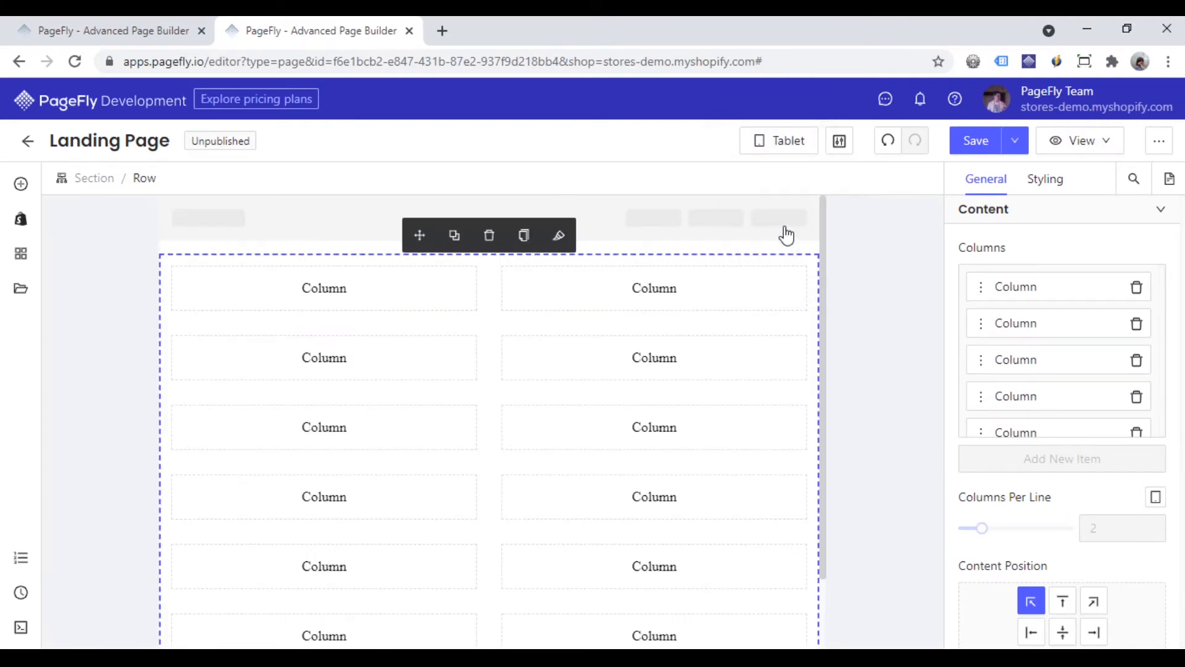
{"action": "left_click_drag", "start_coordinate": [983, 529], "coordinate": [1078, 538]}
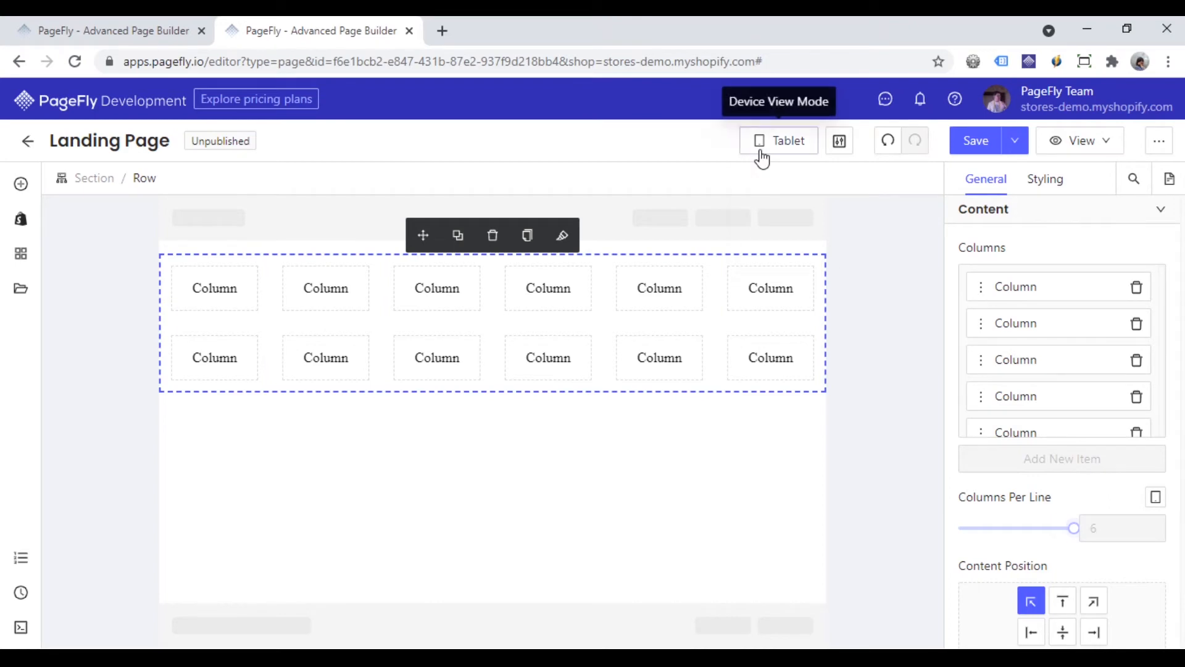
Set the row to three columns per line in Mobile view, trying four first.
{"action": "left_click", "coordinate": [781, 142]}
{"action": "left_click", "coordinate": [804, 256]}
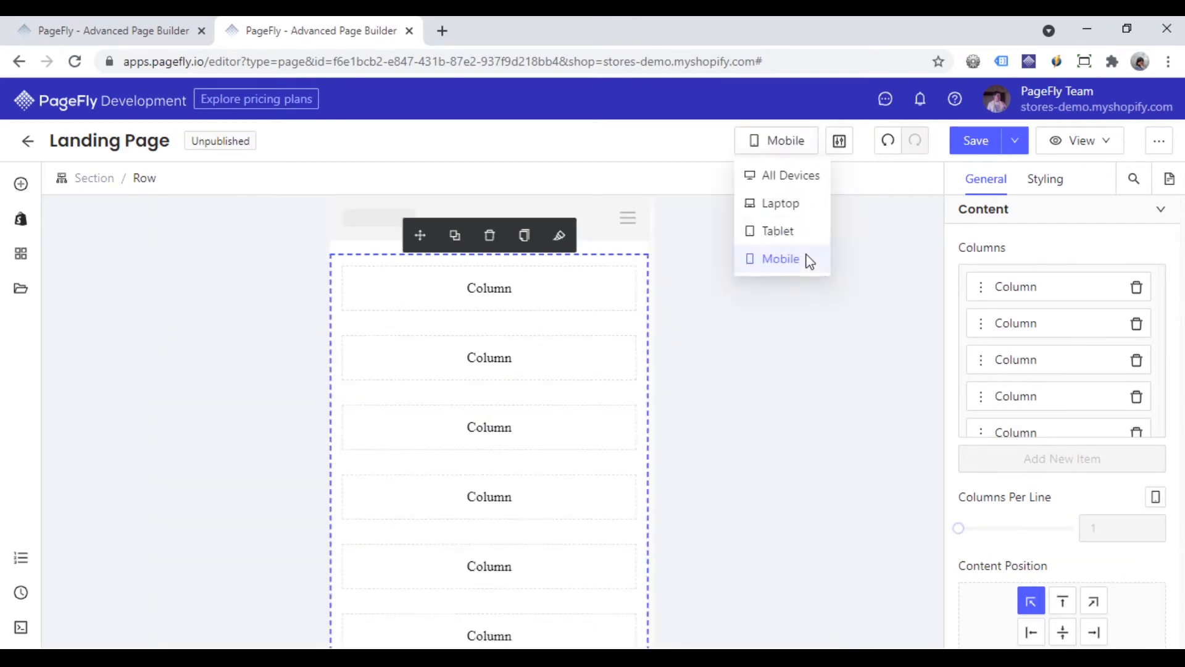
{"action": "left_click_drag", "start_coordinate": [962, 531], "coordinate": [1074, 529]}
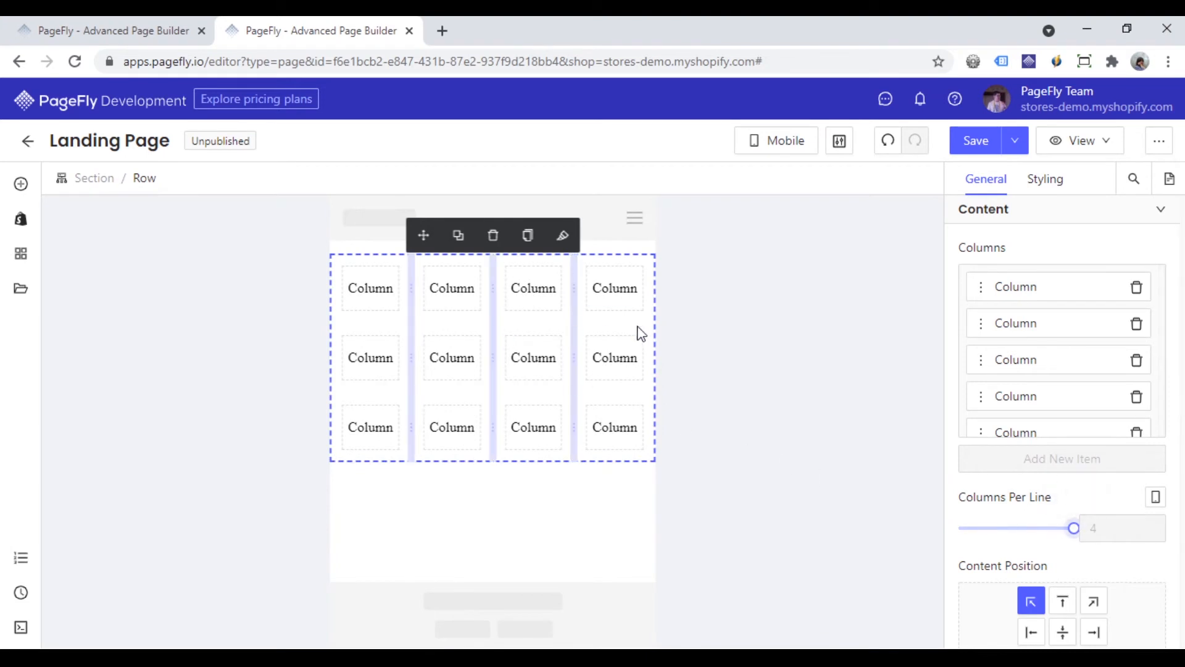
{"action": "left_click_drag", "start_coordinate": [1074, 528], "coordinate": [1039, 527]}
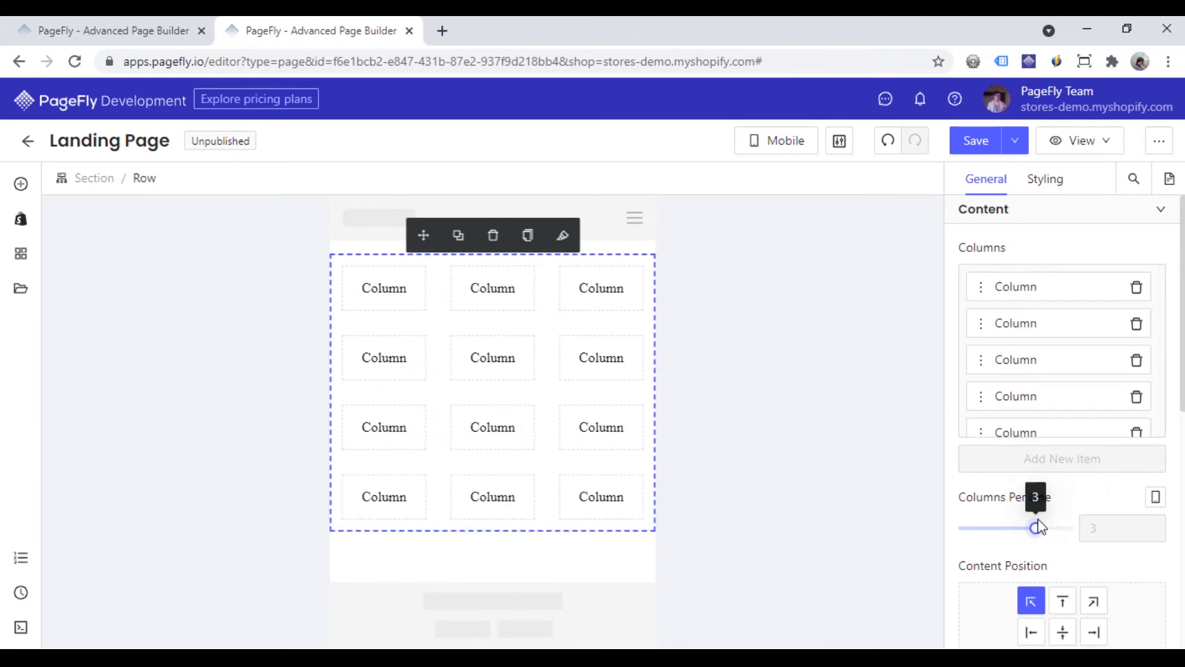
Return to the All Devices view and set the row to ten columns per line.
{"action": "left_click", "coordinate": [793, 143]}
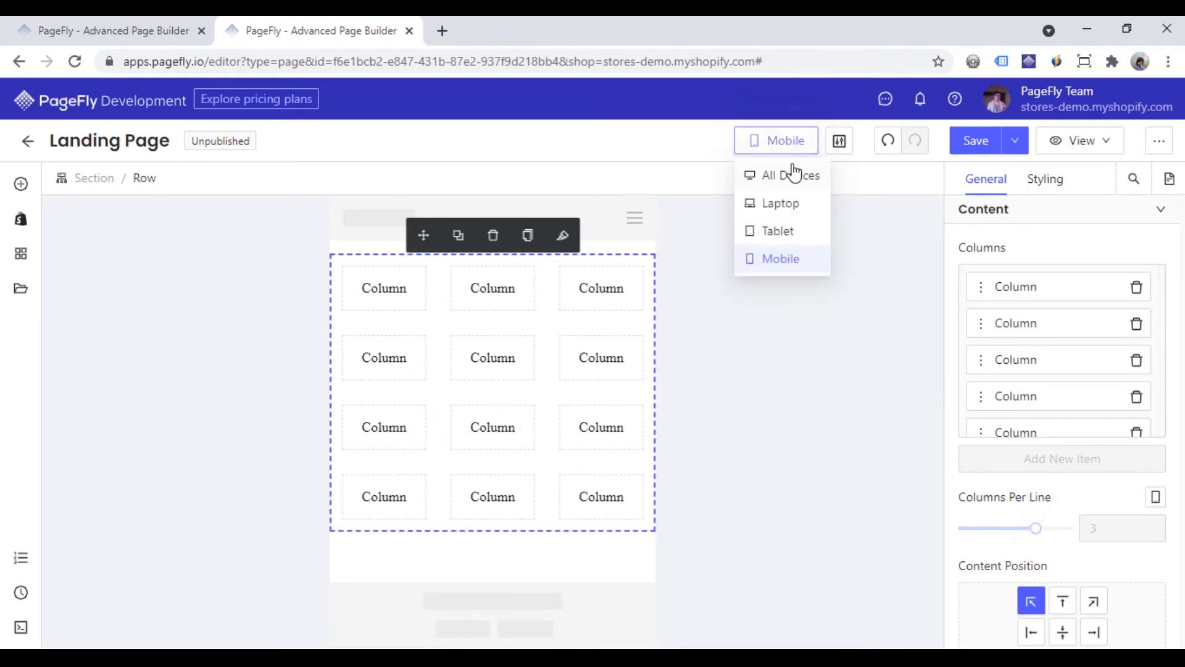
{"action": "left_click", "coordinate": [796, 175]}
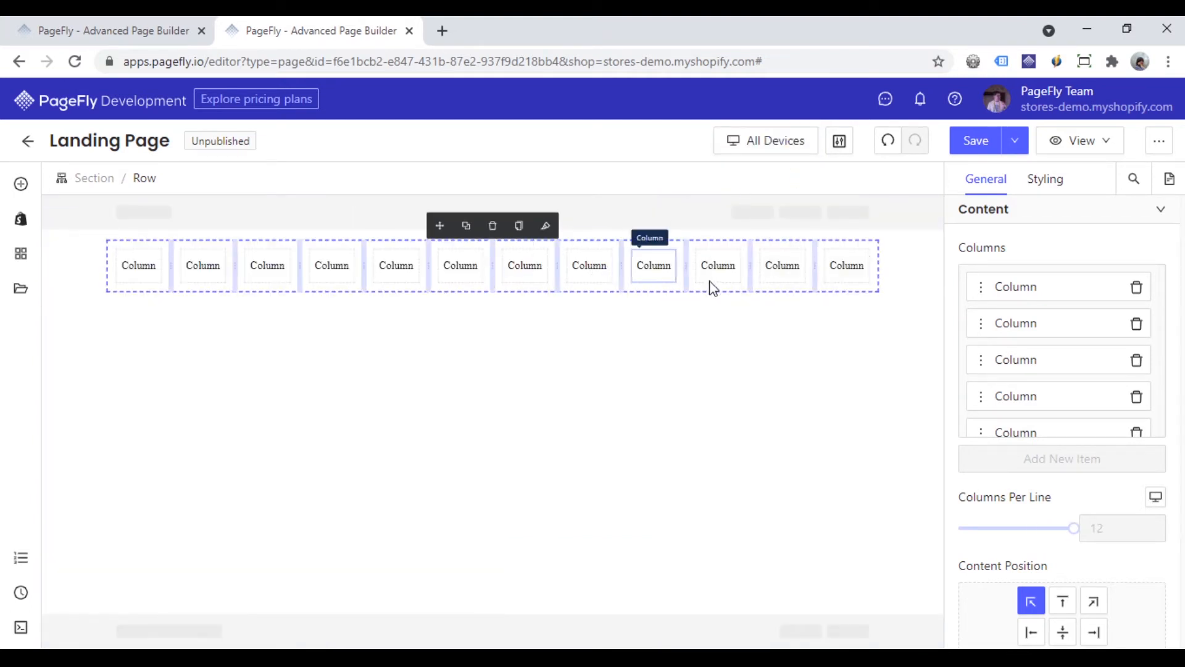
{"action": "left_click_drag", "start_coordinate": [1074, 529], "coordinate": [1054, 535]}
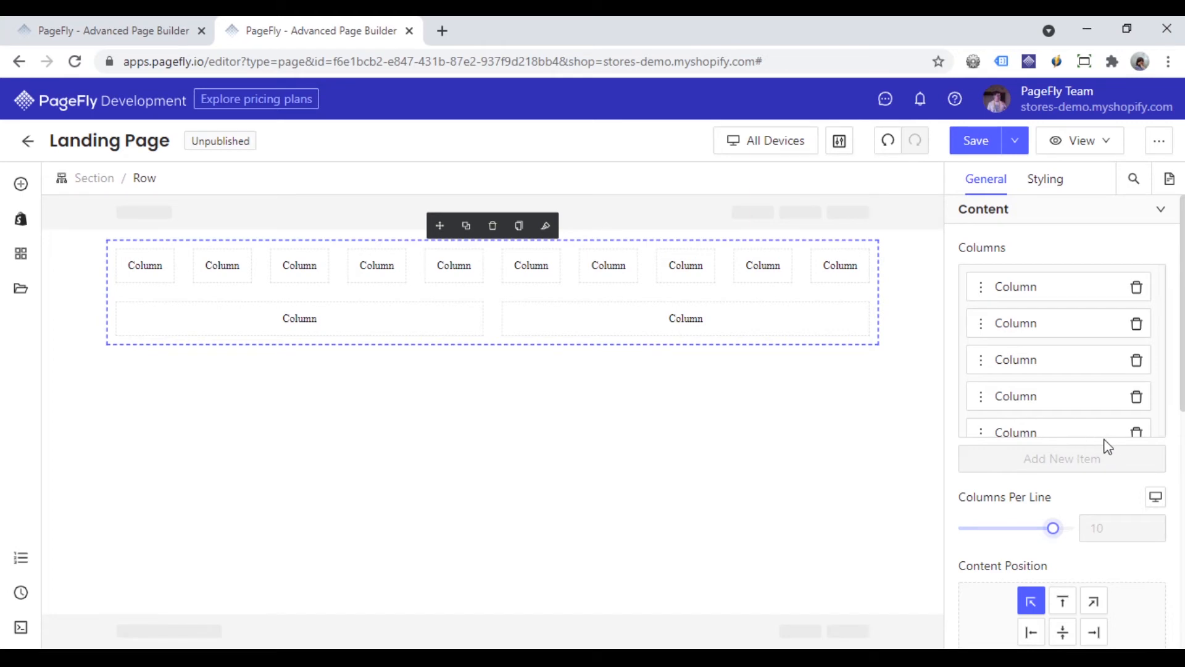
Center the row's content position both ways, keeping equal height enabled and the column spacing at 30 px.
{"action": "scroll", "coordinate": [1107, 445], "scroll_direction": "down", "scroll_amount": 5}
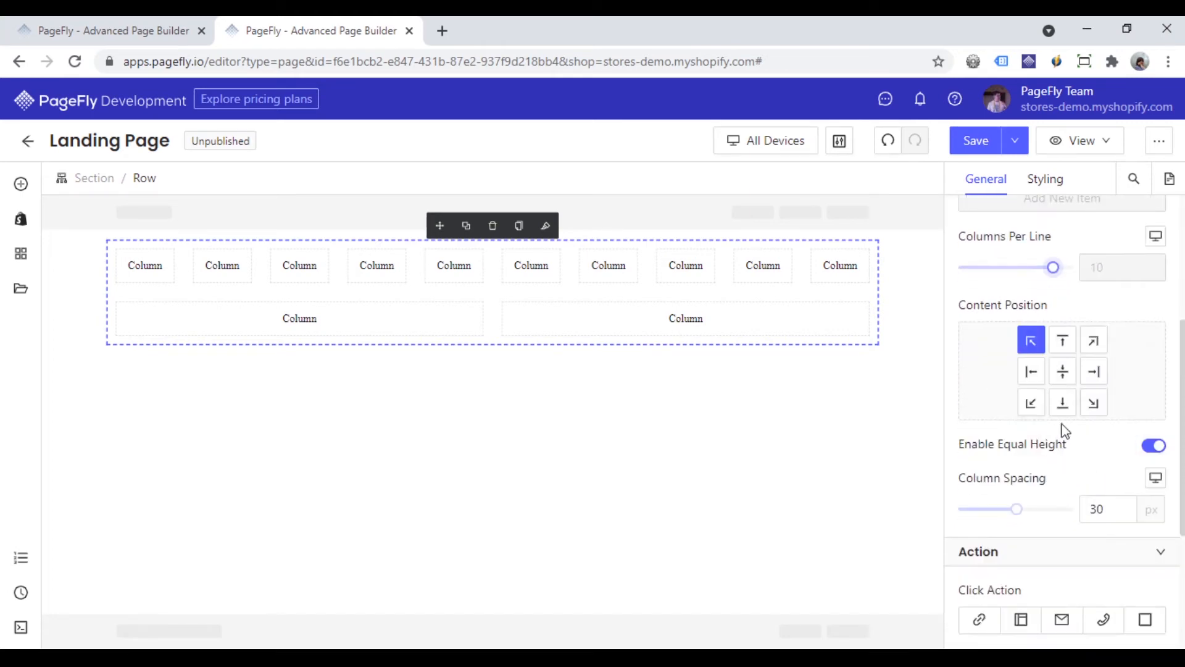
{"action": "left_click", "coordinate": [1061, 376]}
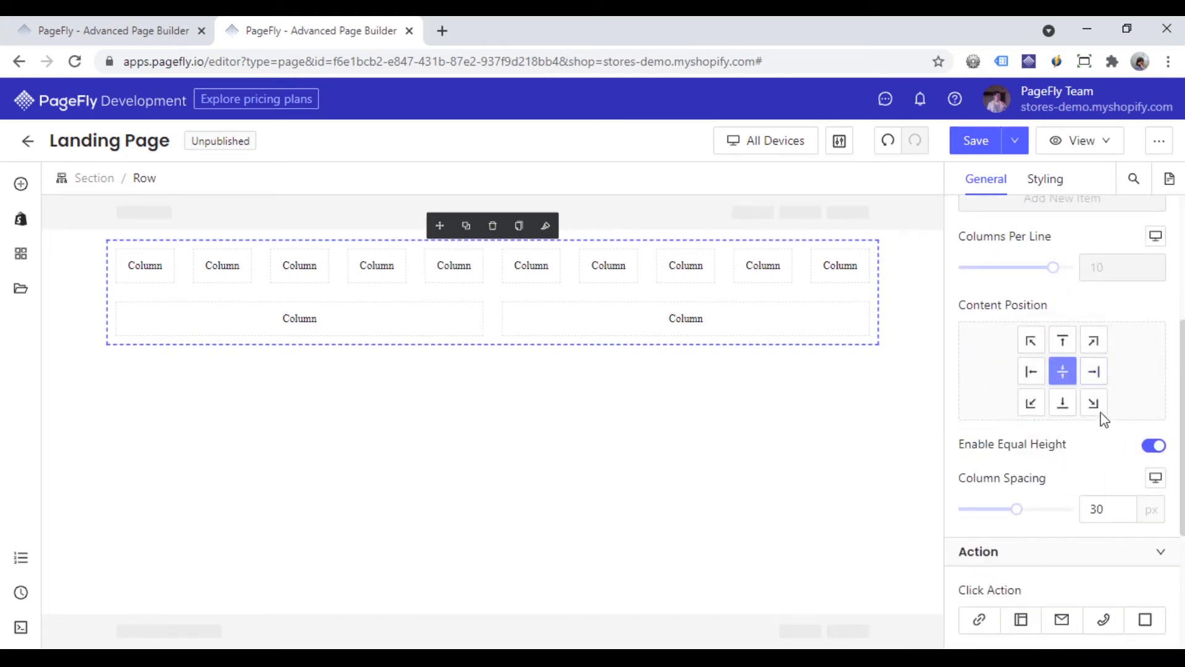
{"action": "left_click", "coordinate": [1157, 456]}
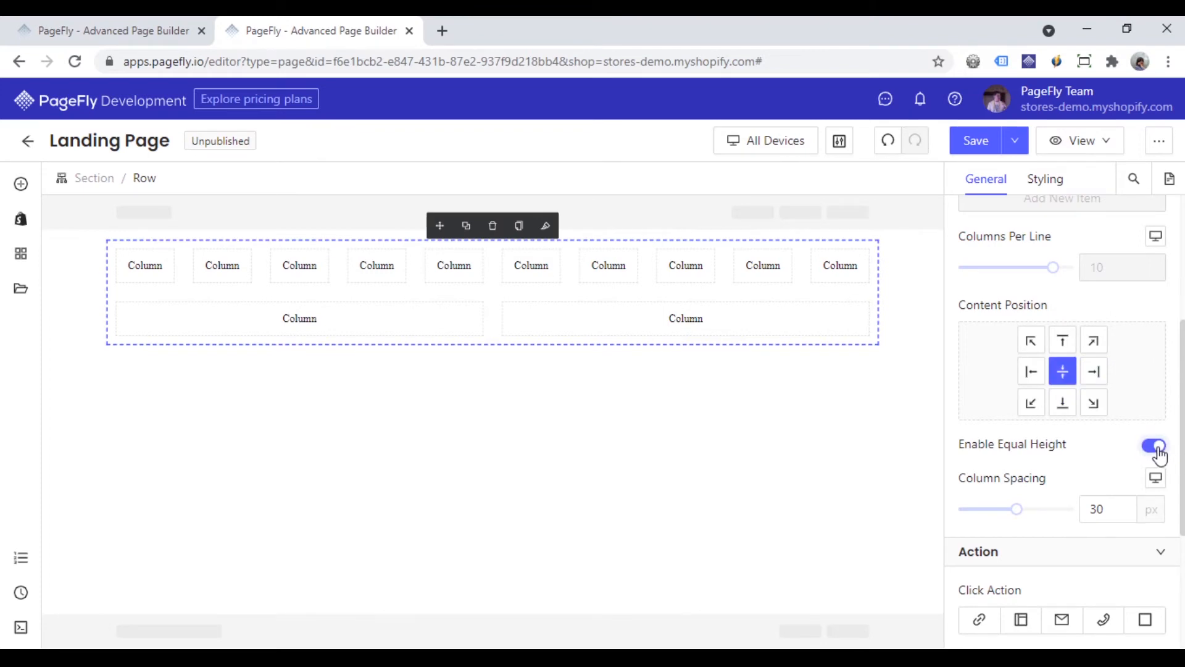
{"action": "mouse_move", "coordinate": [1016, 510]}
{"action": "left_mouse_down"}
{"action": "mouse_move", "coordinate": [964, 518]}
{"action": "mouse_move", "coordinate": [1075, 515]}
{"action": "mouse_move", "coordinate": [1018, 517]}
{"action": "left_mouse_up"}
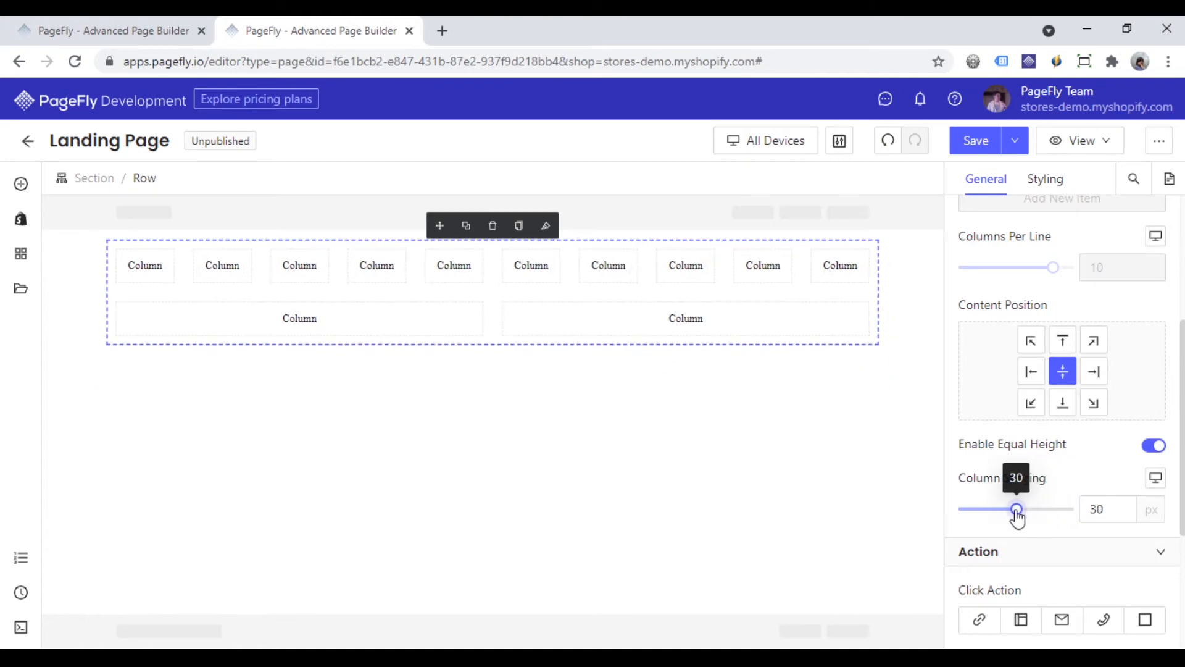
Delete columns from the row until five remain on a single line.
{"action": "left_click", "coordinate": [447, 321]}
{"action": "left_click", "coordinate": [301, 291]}
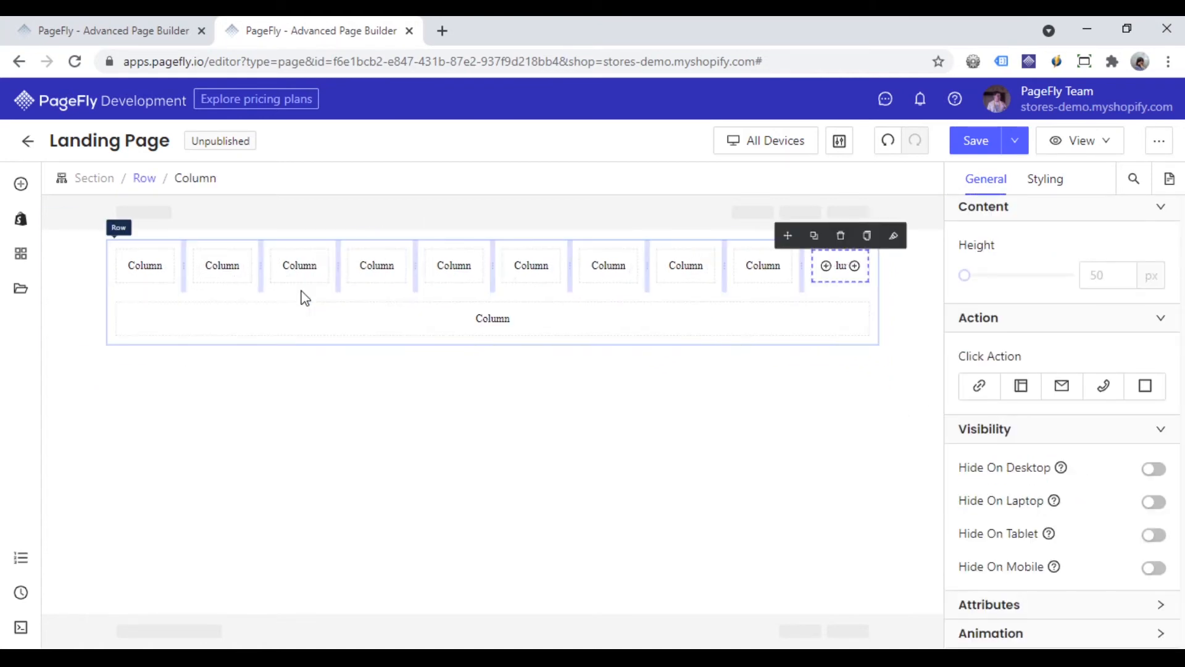
{"action": "left_click", "coordinate": [465, 264]}
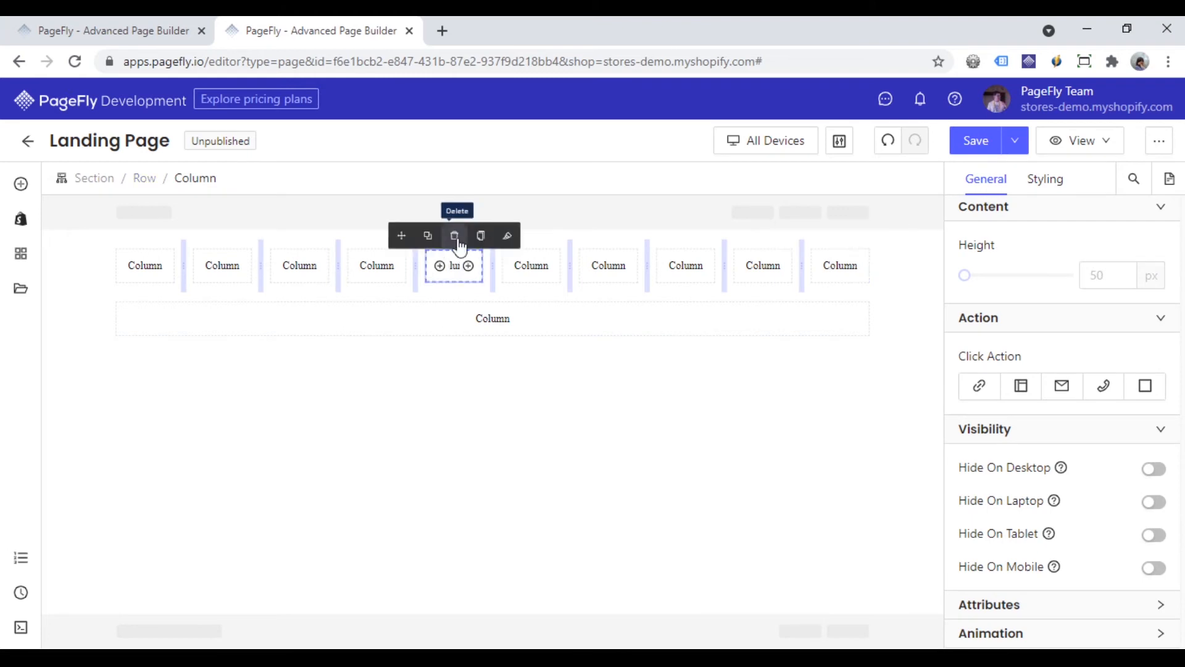
{"action": "left_click", "coordinate": [458, 235]}
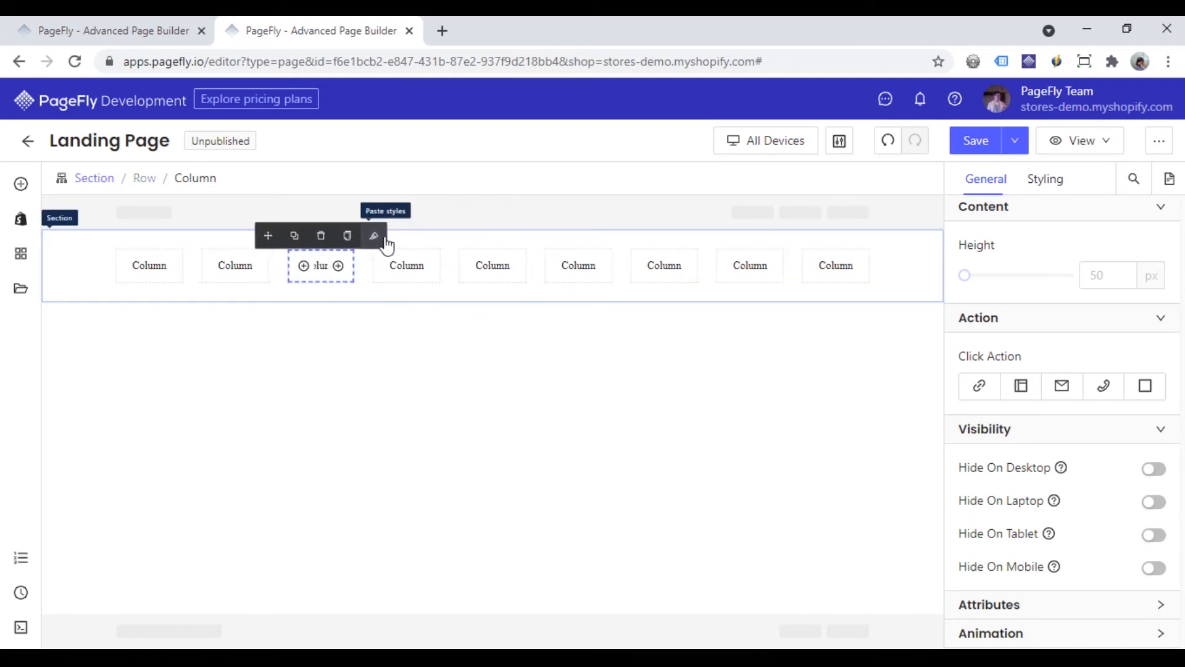
{"action": "left_click", "coordinate": [320, 236]}
{"action": "left_click", "coordinate": [256, 236]}
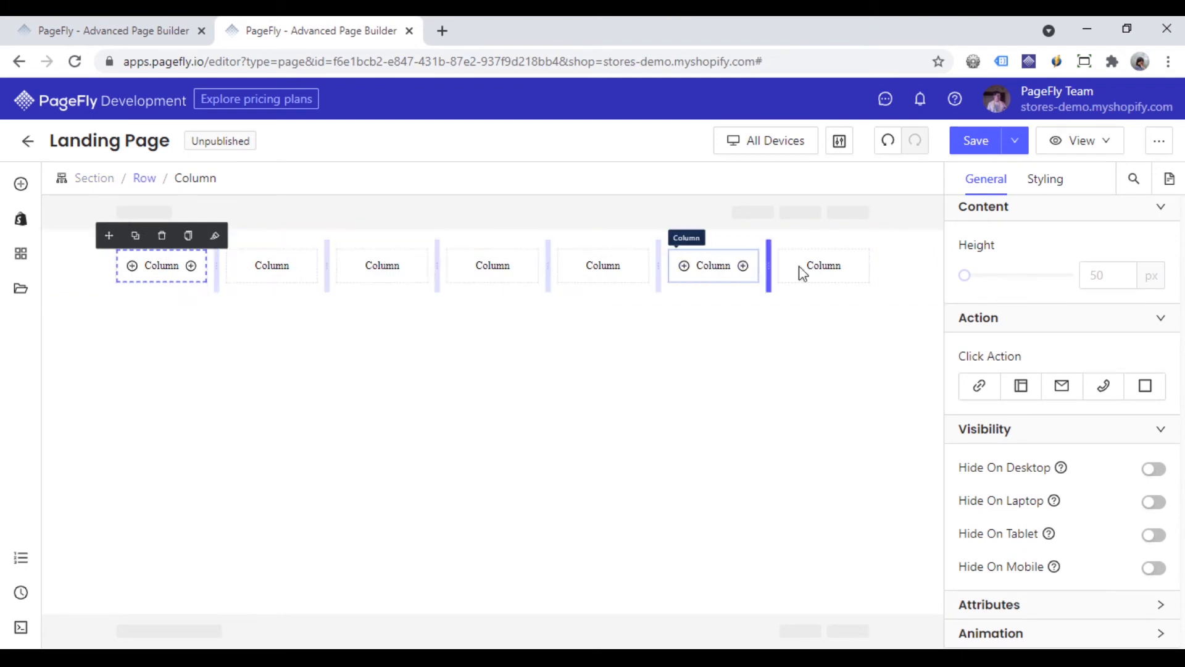
{"action": "left_click", "coordinate": [162, 236]}
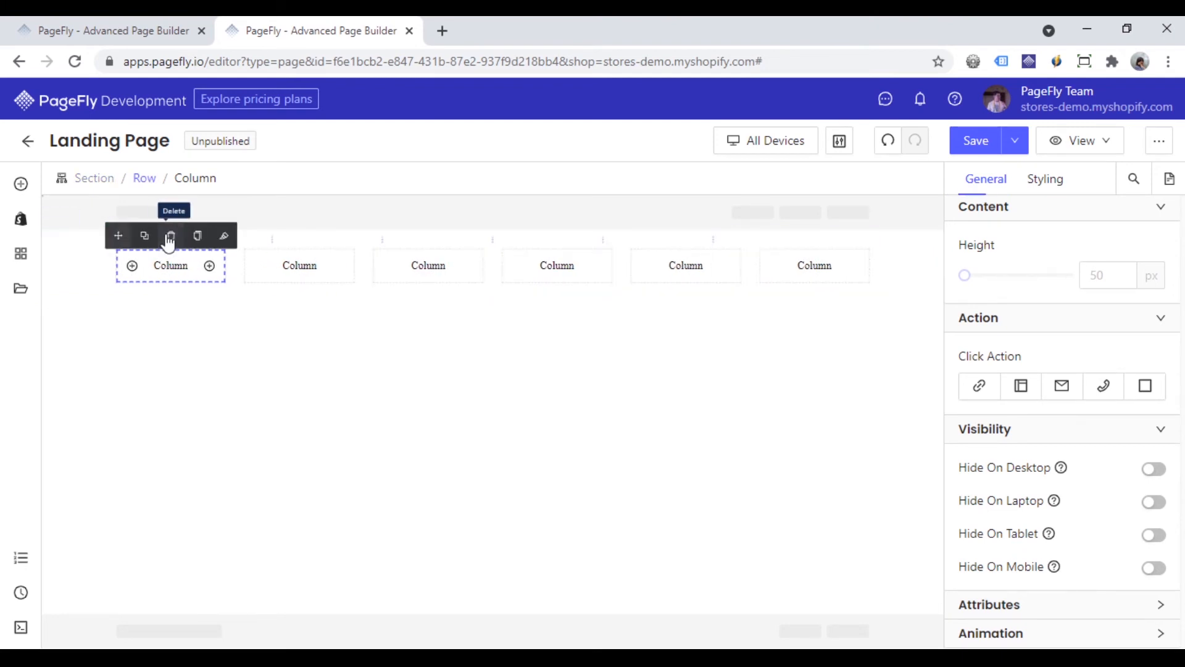
{"action": "left_click", "coordinate": [167, 238]}
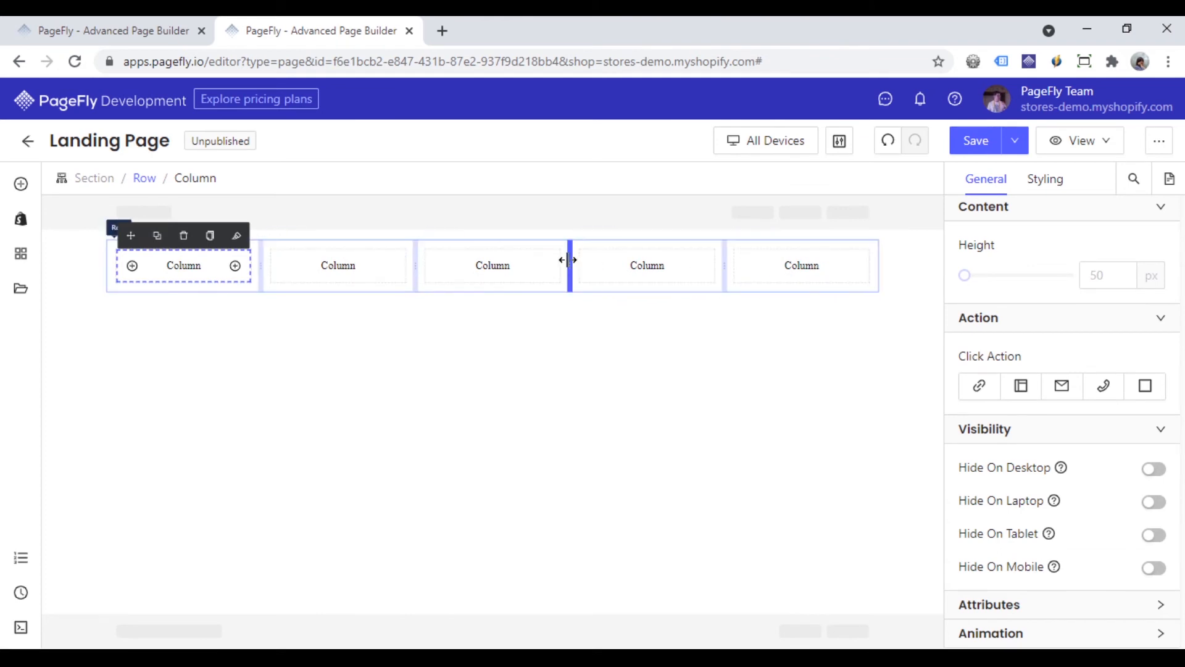
Widen the middle column on both sides by narrowing the second and fourth columns.
{"action": "left_click_drag", "start_coordinate": [569, 260], "coordinate": [656, 269]}
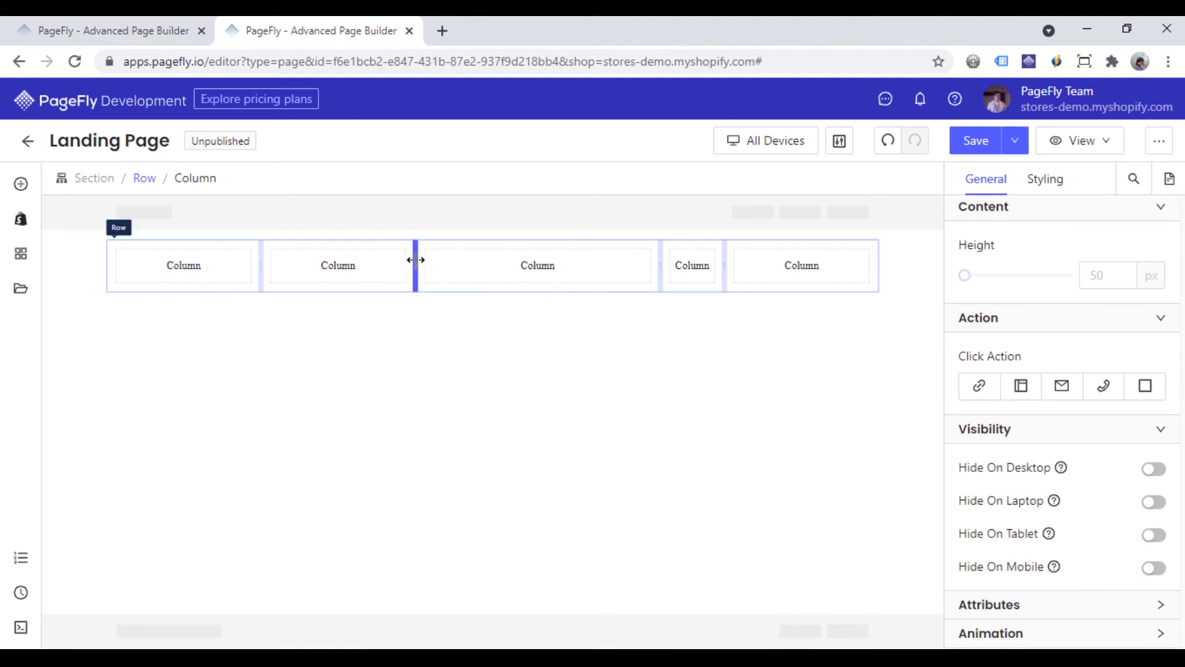
{"action": "left_click_drag", "start_coordinate": [416, 260], "coordinate": [295, 254]}
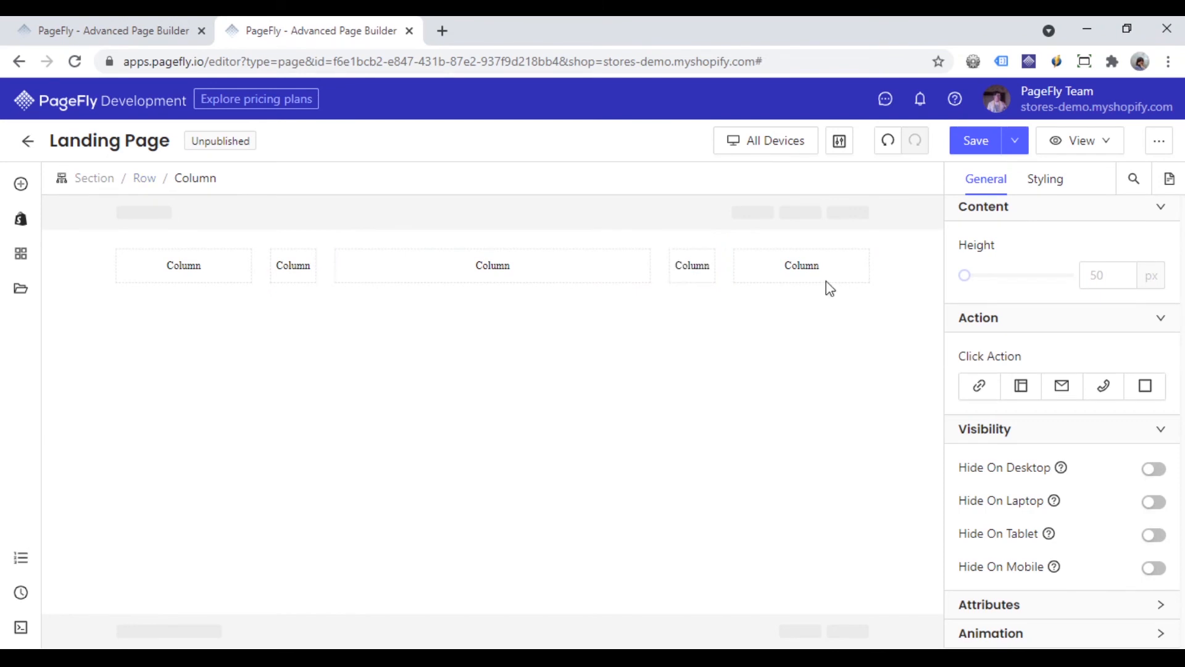
Give the last column in the row a yellow background, rgb(248, 231, 28).
{"action": "left_click", "coordinate": [1046, 179]}
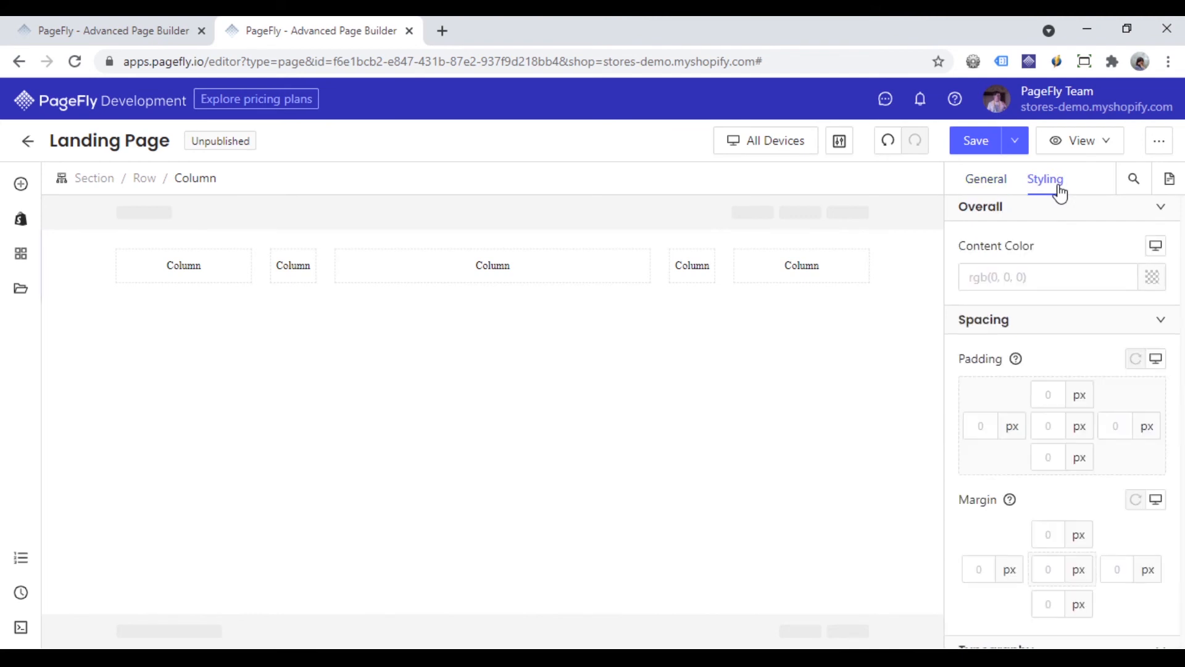
{"action": "left_click", "coordinate": [786, 277]}
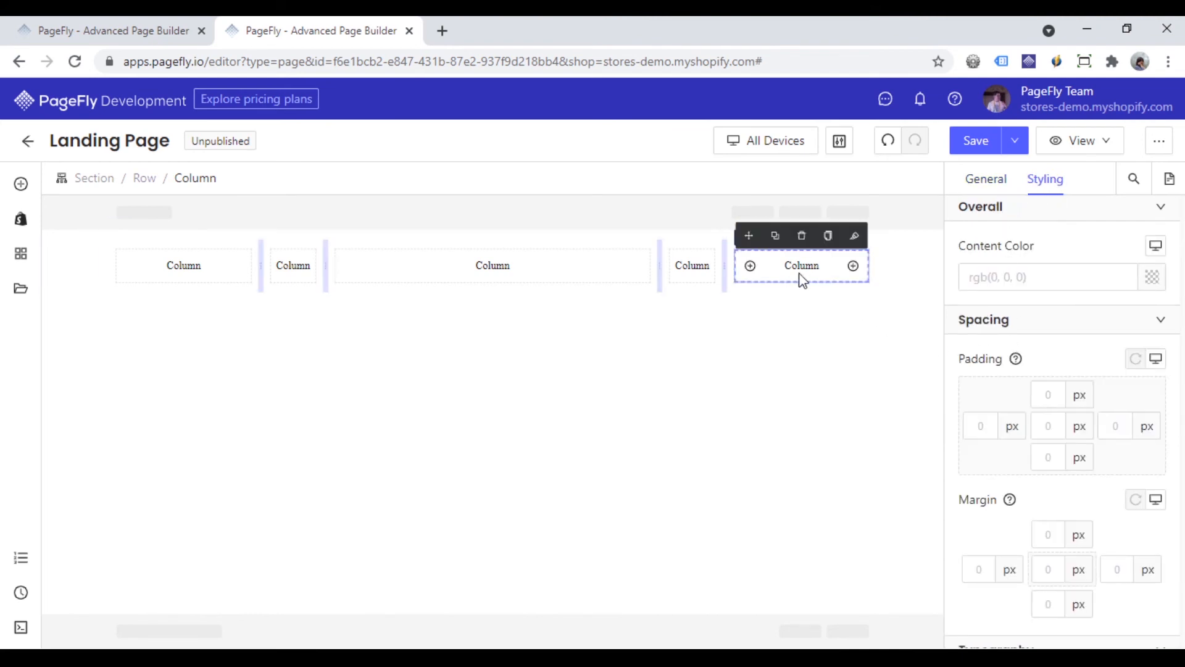
{"action": "scroll", "coordinate": [1082, 415], "scroll_direction": "down", "scroll_amount": 9}
{"action": "scroll", "coordinate": [1087, 423], "scroll_direction": "down", "scroll_amount": 1}
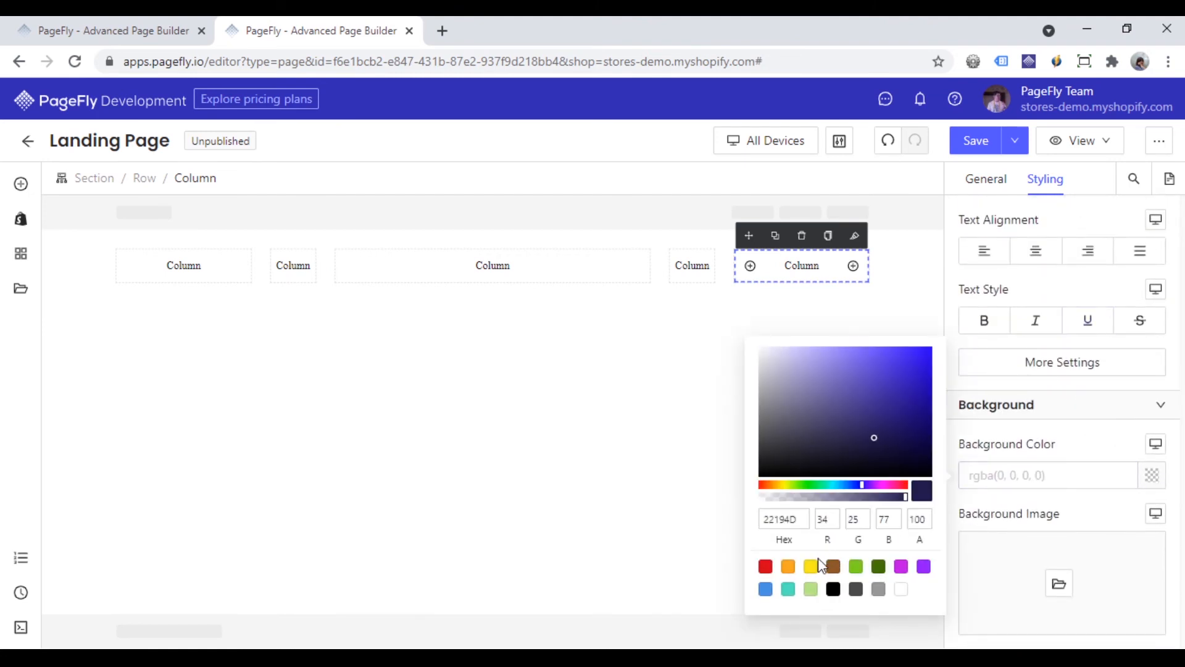
{"action": "left_click", "coordinate": [811, 566]}
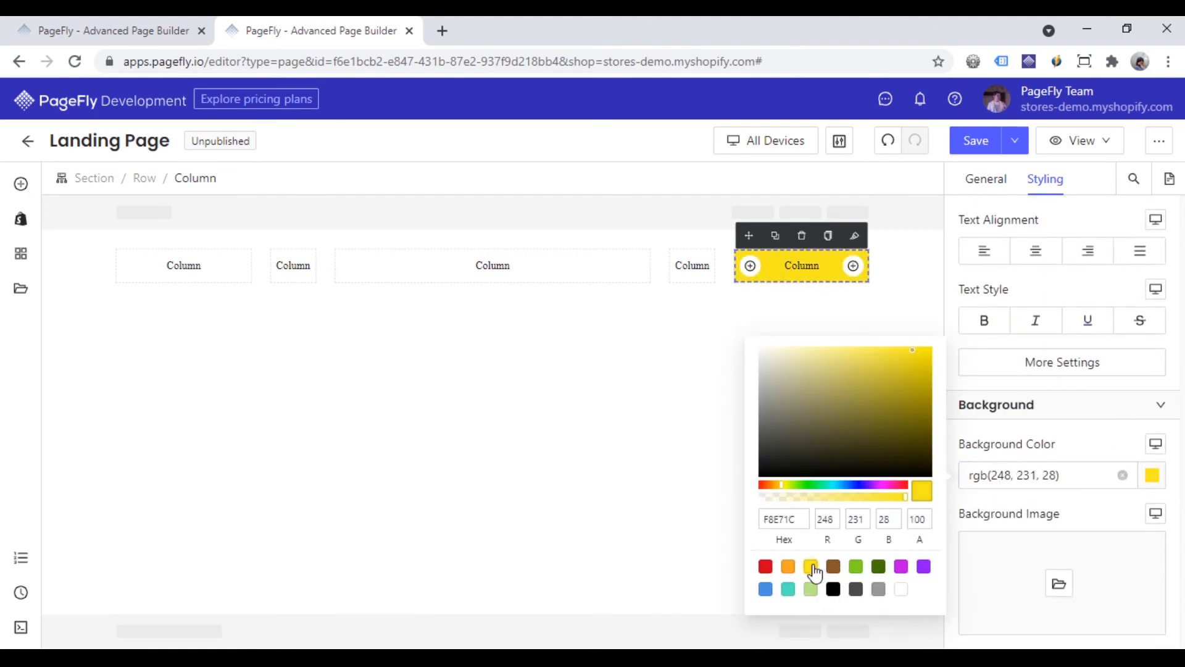
Select the parent row of the yellow column and set its background color to blue.
{"action": "left_click", "coordinate": [147, 179]}
{"action": "left_click", "coordinate": [149, 180]}
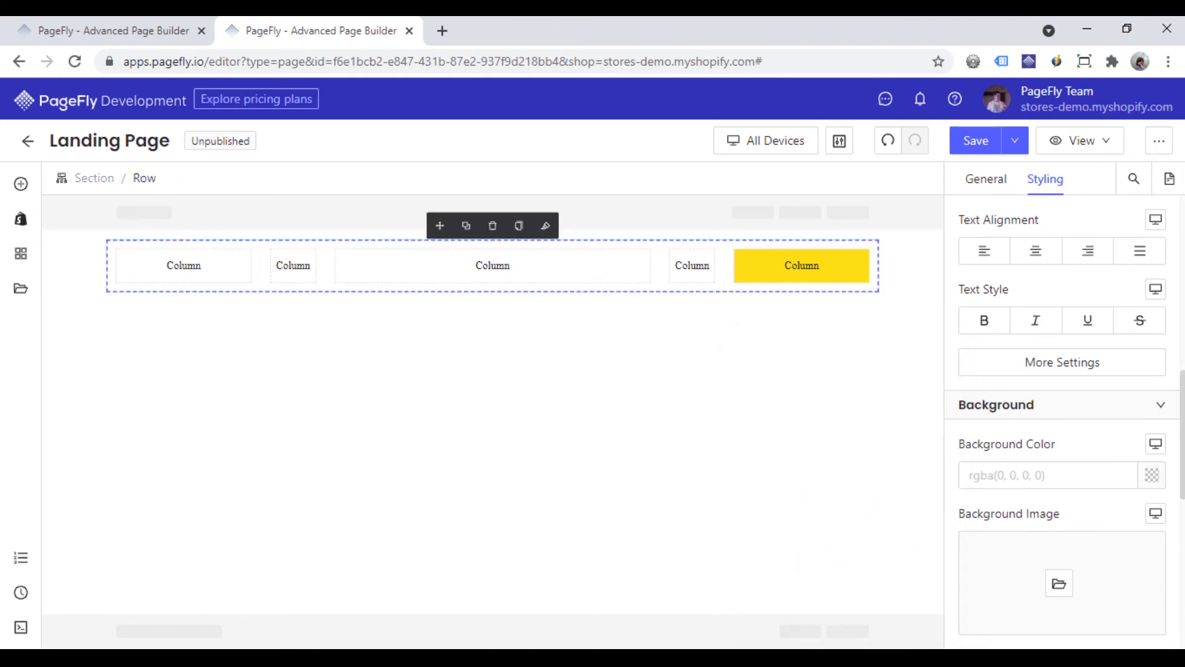
{"action": "left_click", "coordinate": [1154, 479]}
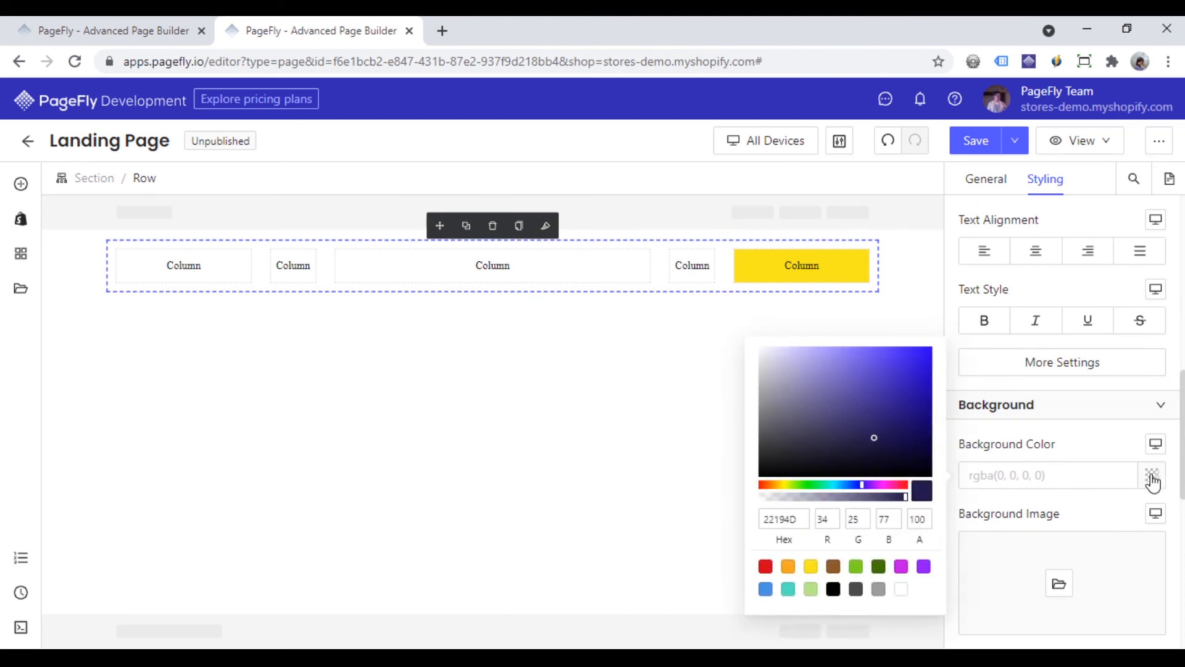
{"action": "left_click", "coordinate": [765, 590]}
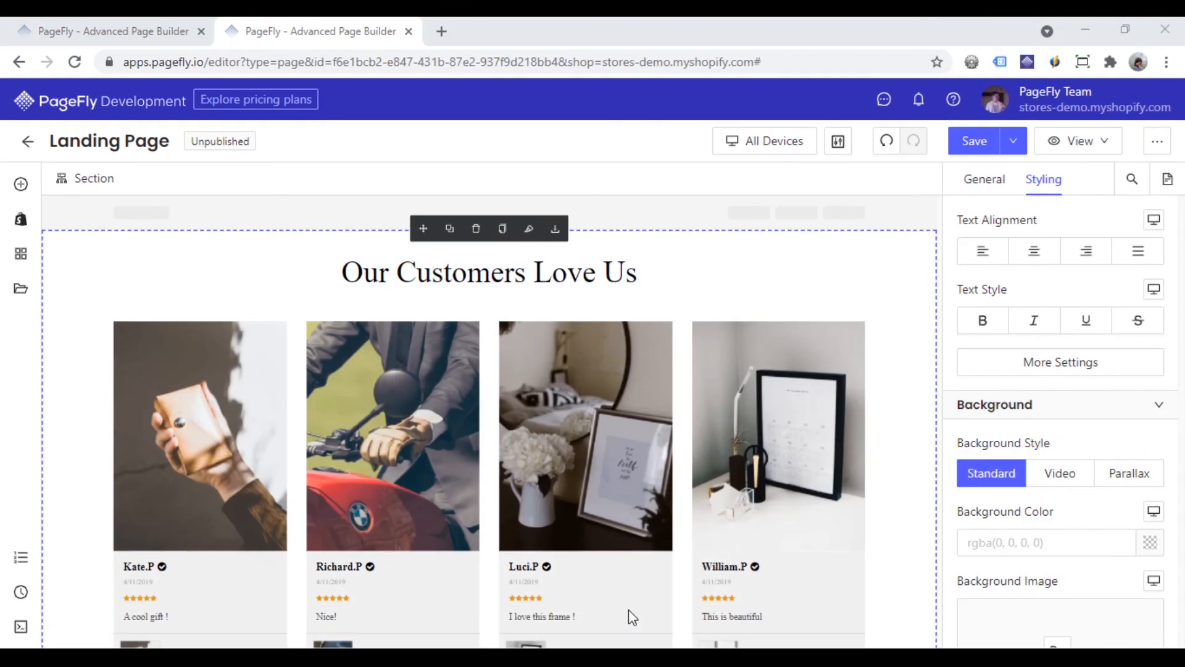
Examine the "Our Customers Love Us" section's layout in the Laptop, Tablet and Mobile views.
{"action": "left_click", "coordinate": [801, 137]}
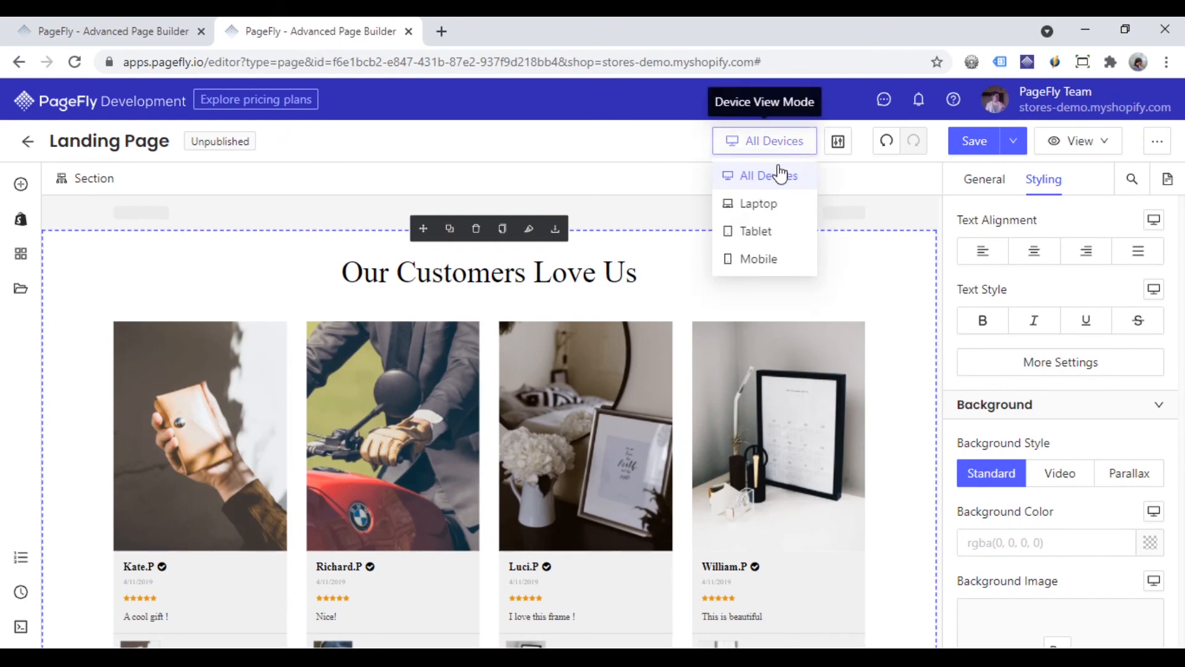
{"action": "left_click", "coordinate": [780, 199]}
{"action": "left_click", "coordinate": [813, 143]}
{"action": "left_click", "coordinate": [797, 226]}
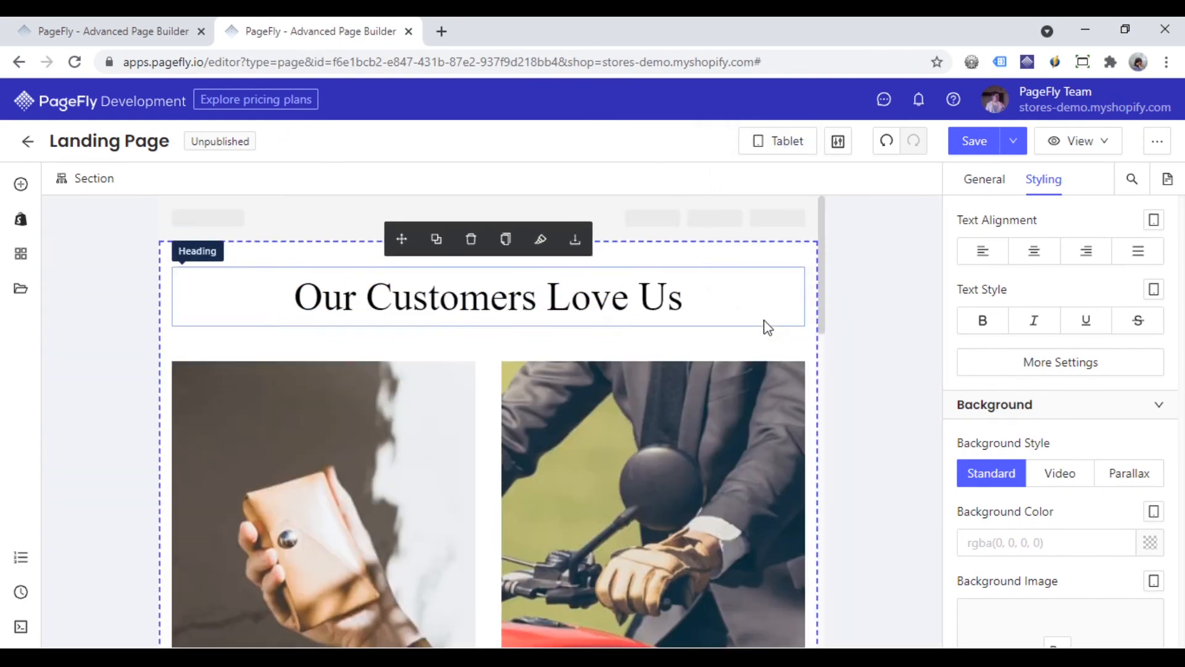
{"action": "scroll", "coordinate": [762, 339], "scroll_direction": "down", "scroll_amount": 5}
{"action": "left_click", "coordinate": [803, 142]}
{"action": "left_click", "coordinate": [782, 252]}
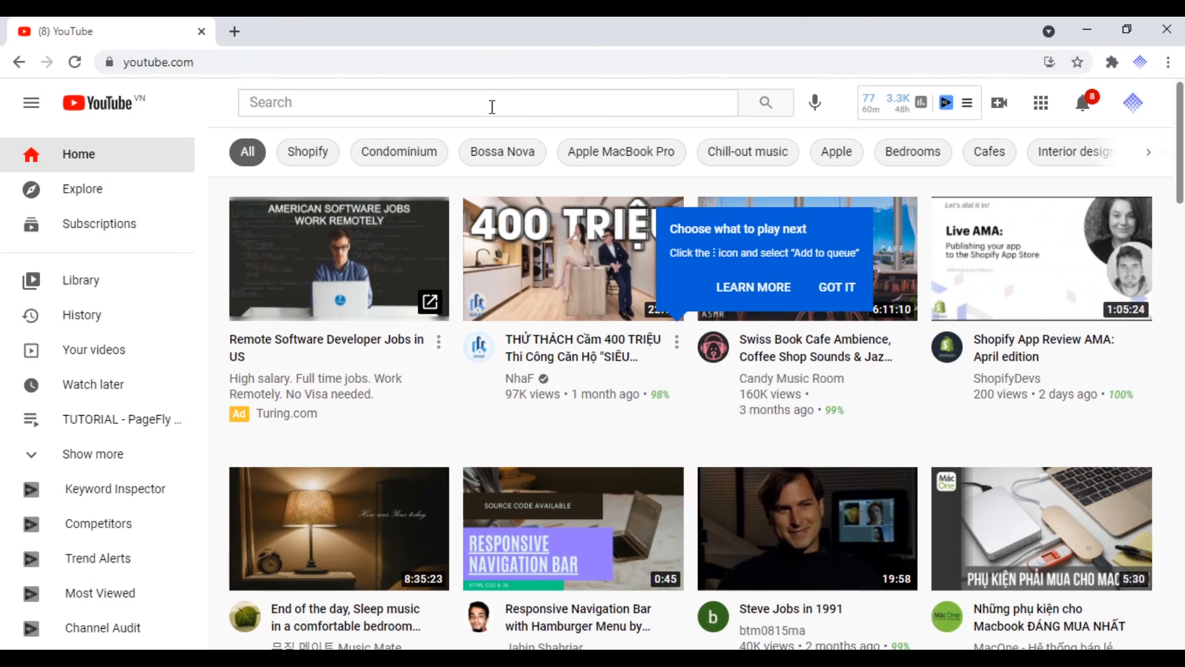
Search YouTube for "pagefly responsive mobile" and look through the tutorial videos.
{"action": "left_click", "coordinate": [492, 102]}
{"action": "type", "text": "pagefly respon"}
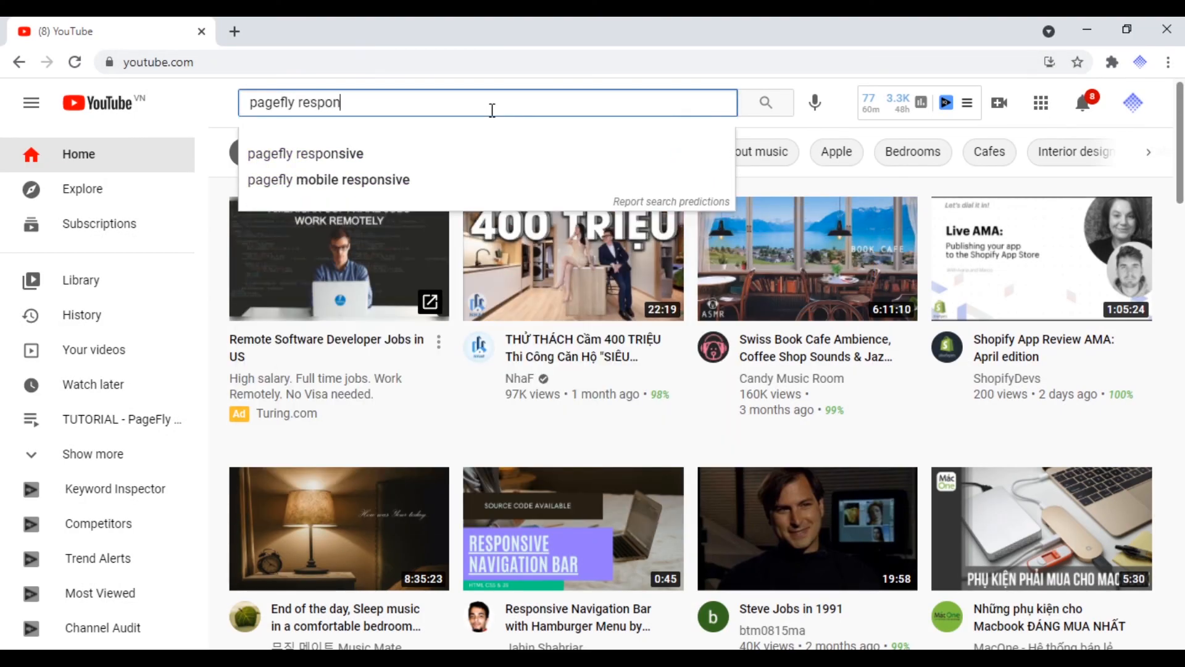
{"action": "type", "text": "sive mobile"}
{"action": "key", "text": "Return"}
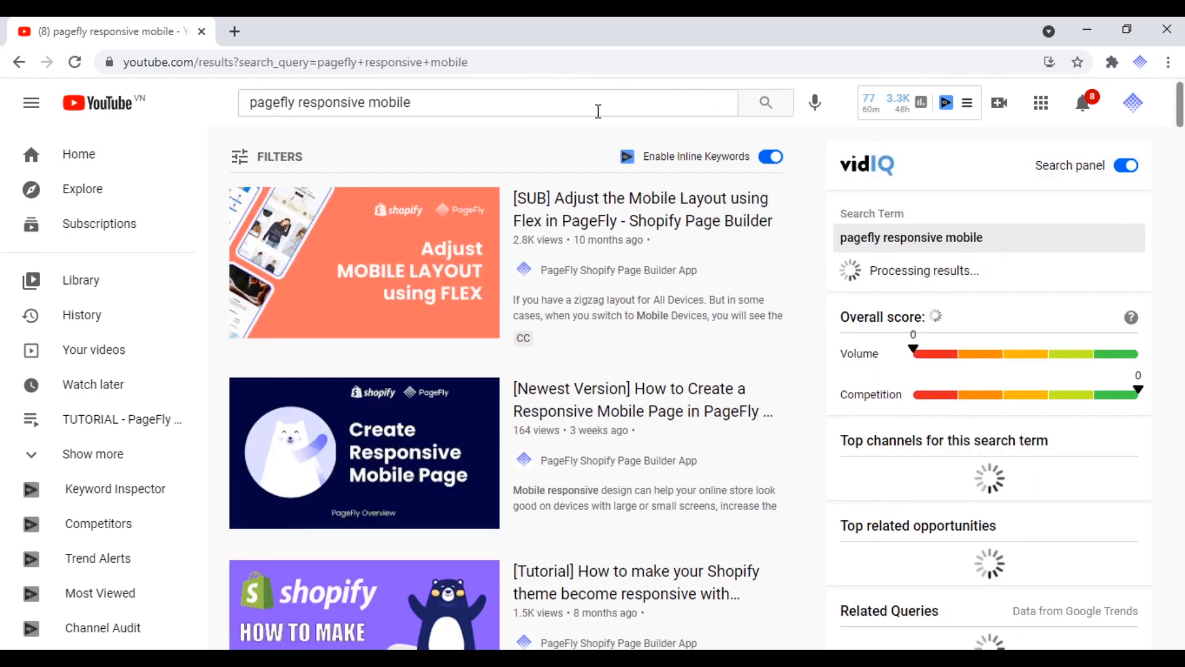
{"action": "scroll", "coordinate": [769, 312], "scroll_direction": "down", "scroll_amount": 3}
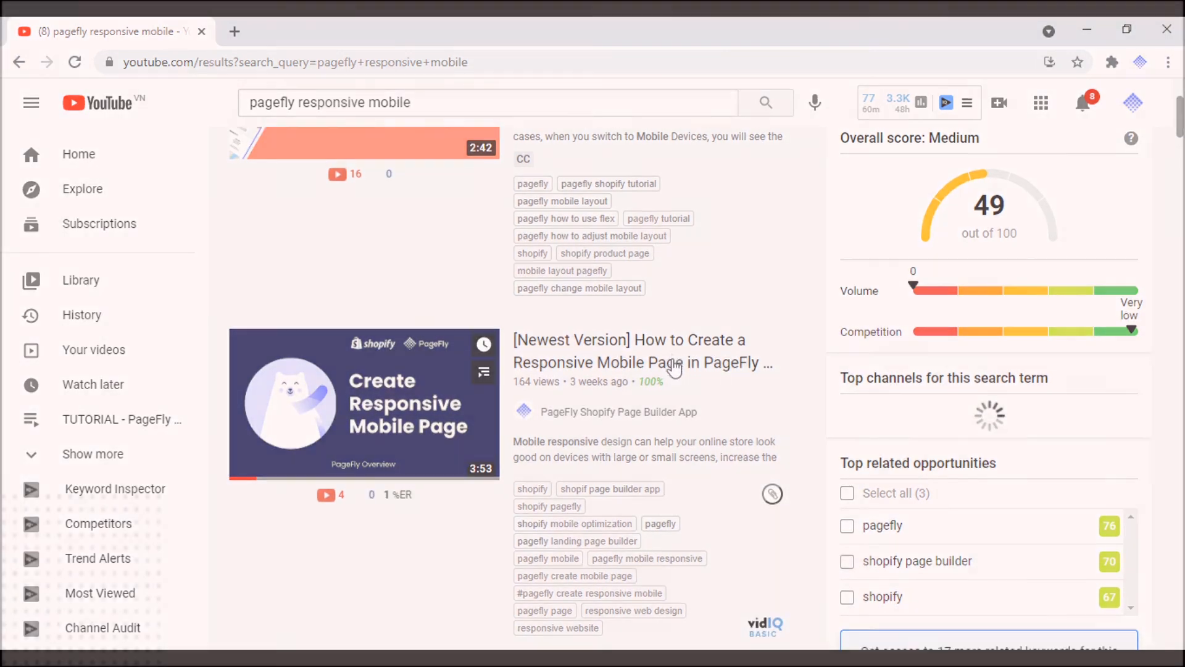
{"action": "scroll", "coordinate": [419, 339], "scroll_direction": "down", "scroll_amount": 2}
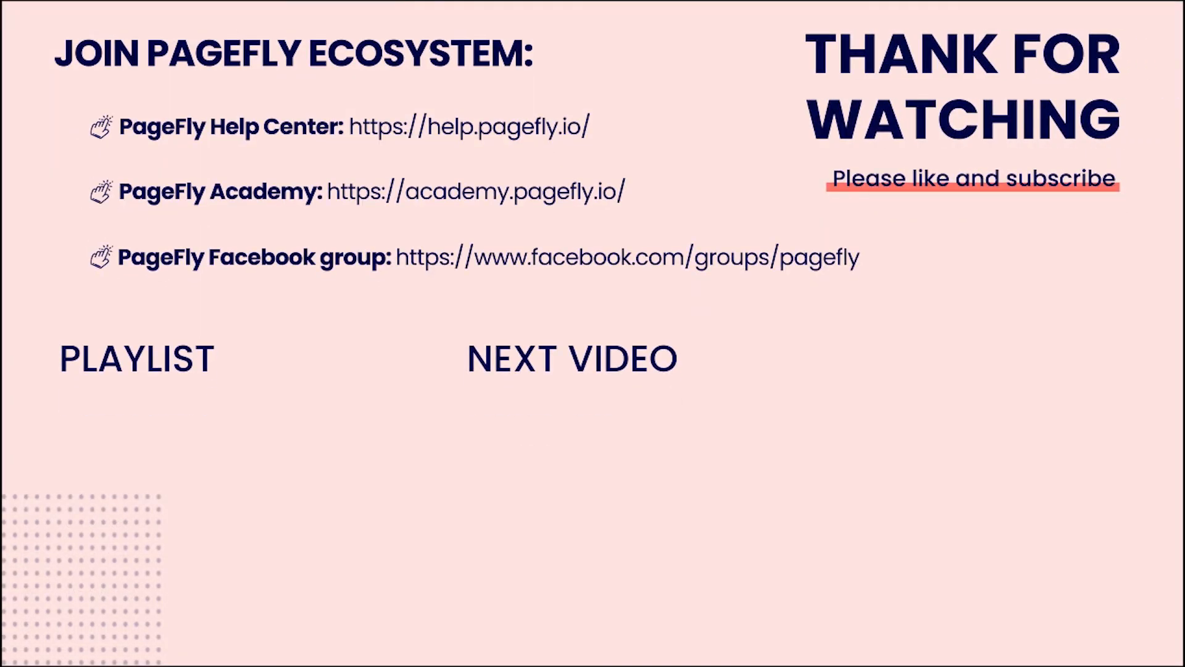